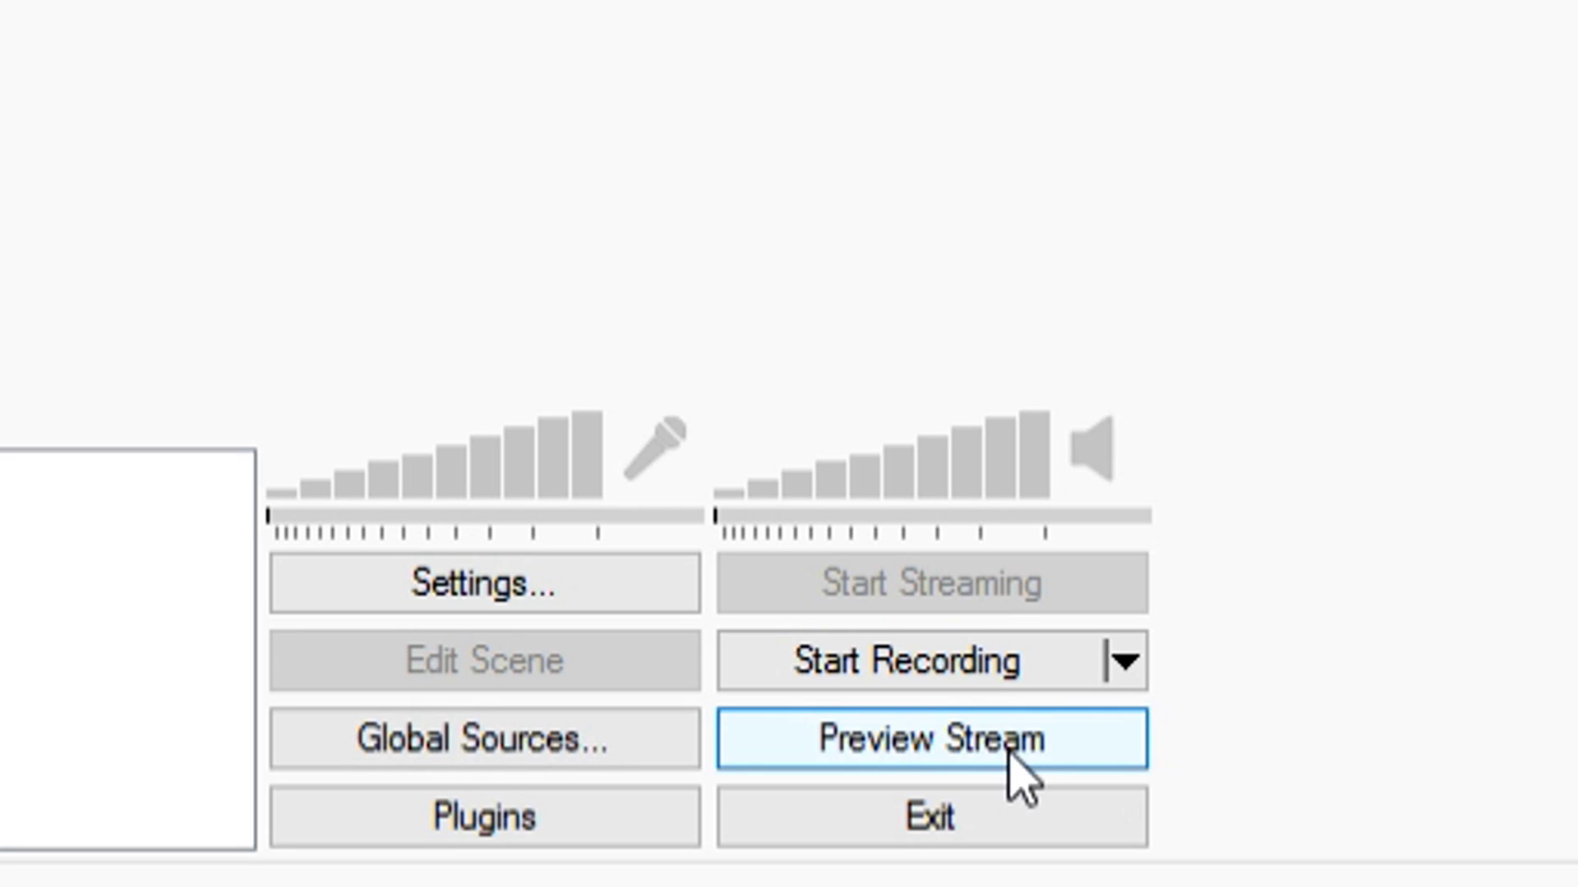
# Start the stream preview and add an Image source to Scene 3
pyautogui.click(1010, 851)
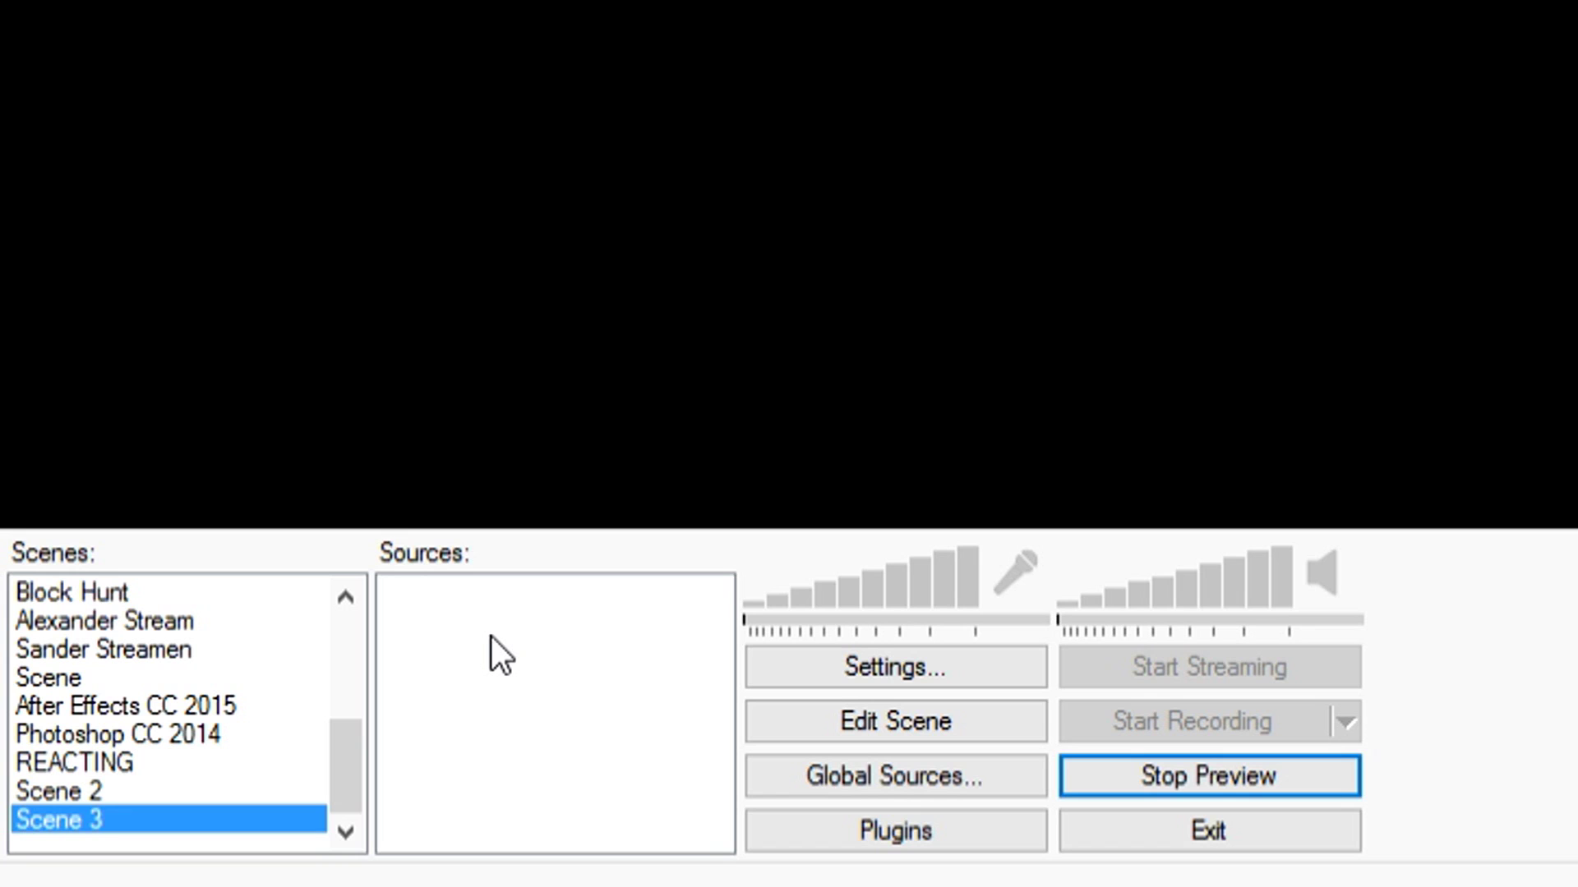
pyautogui.rightClick(715, 792)
pyautogui.moveTo(746, 803)
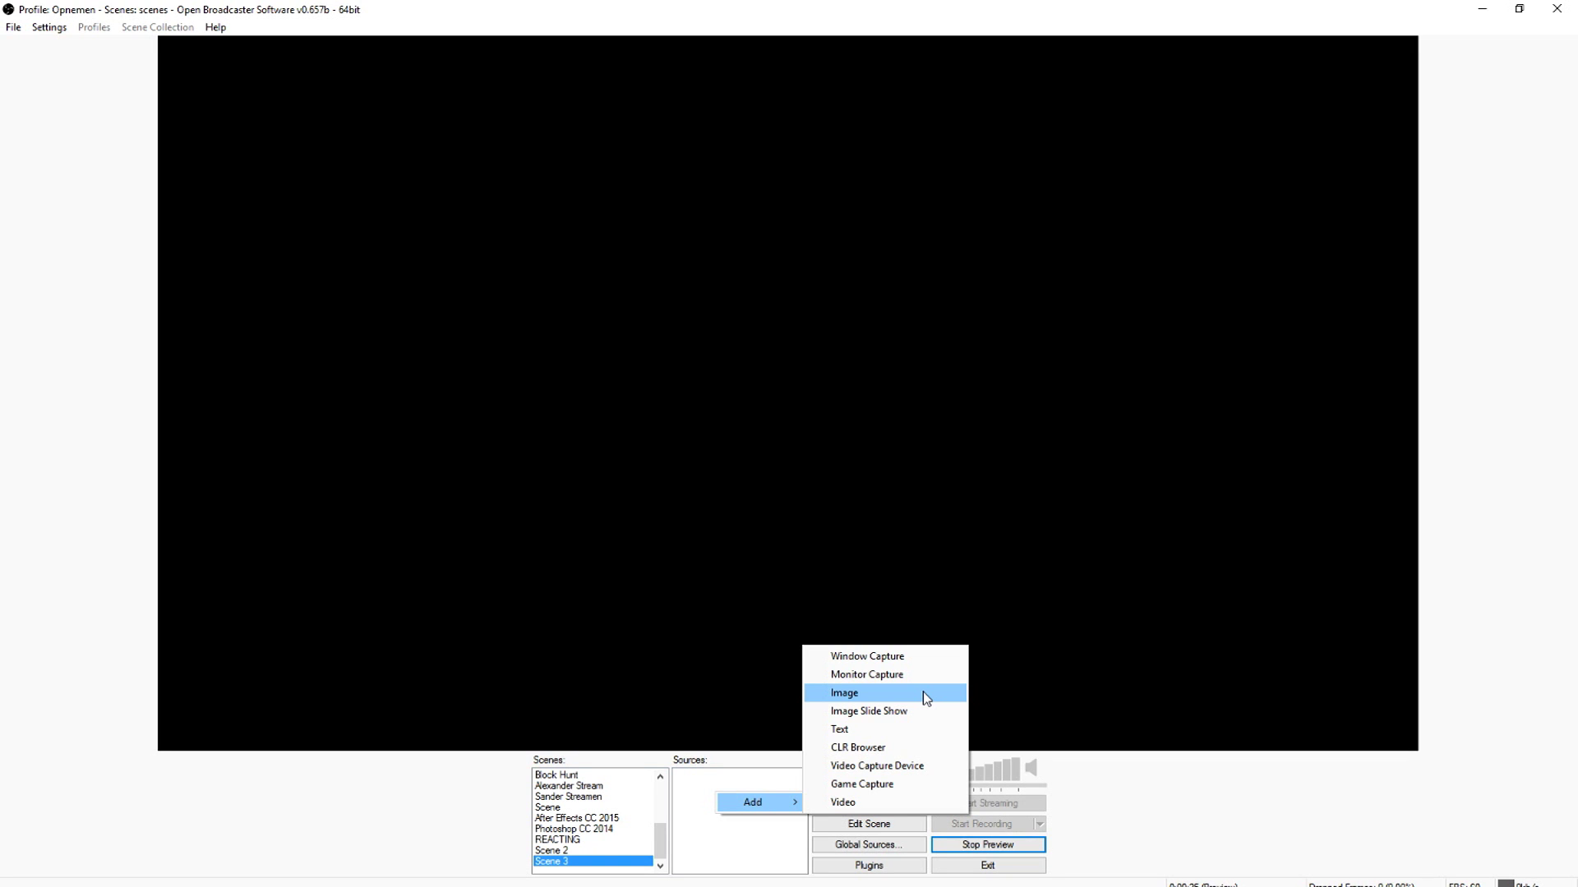
pyautogui.click(923, 692)
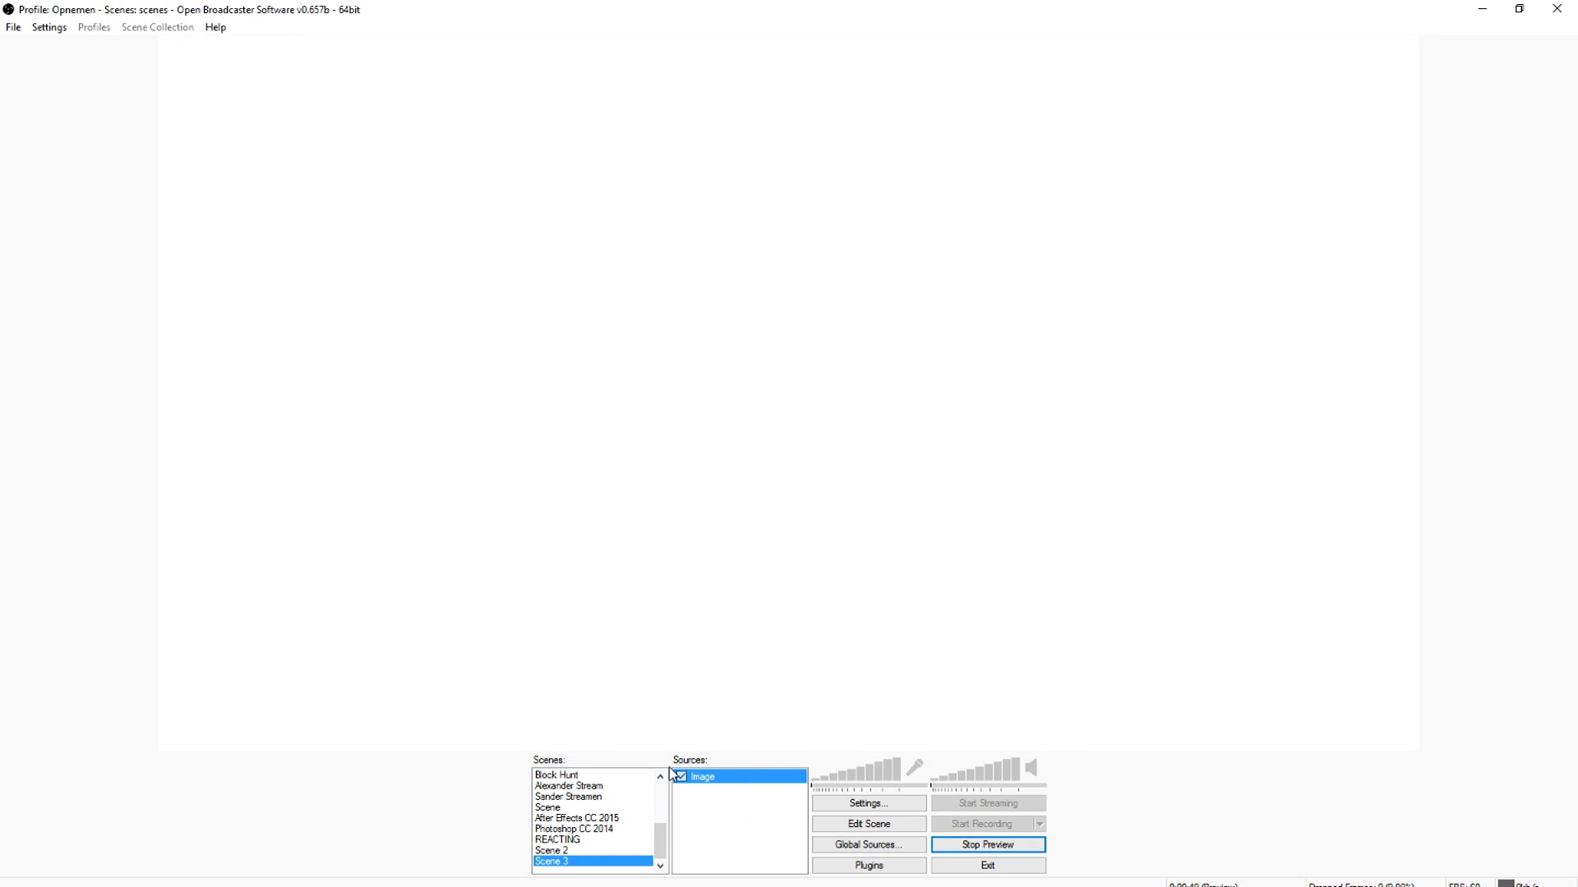
# Add a Video Capture Device source for the webcam, keeping its default name
pyautogui.rightClick(699, 800)
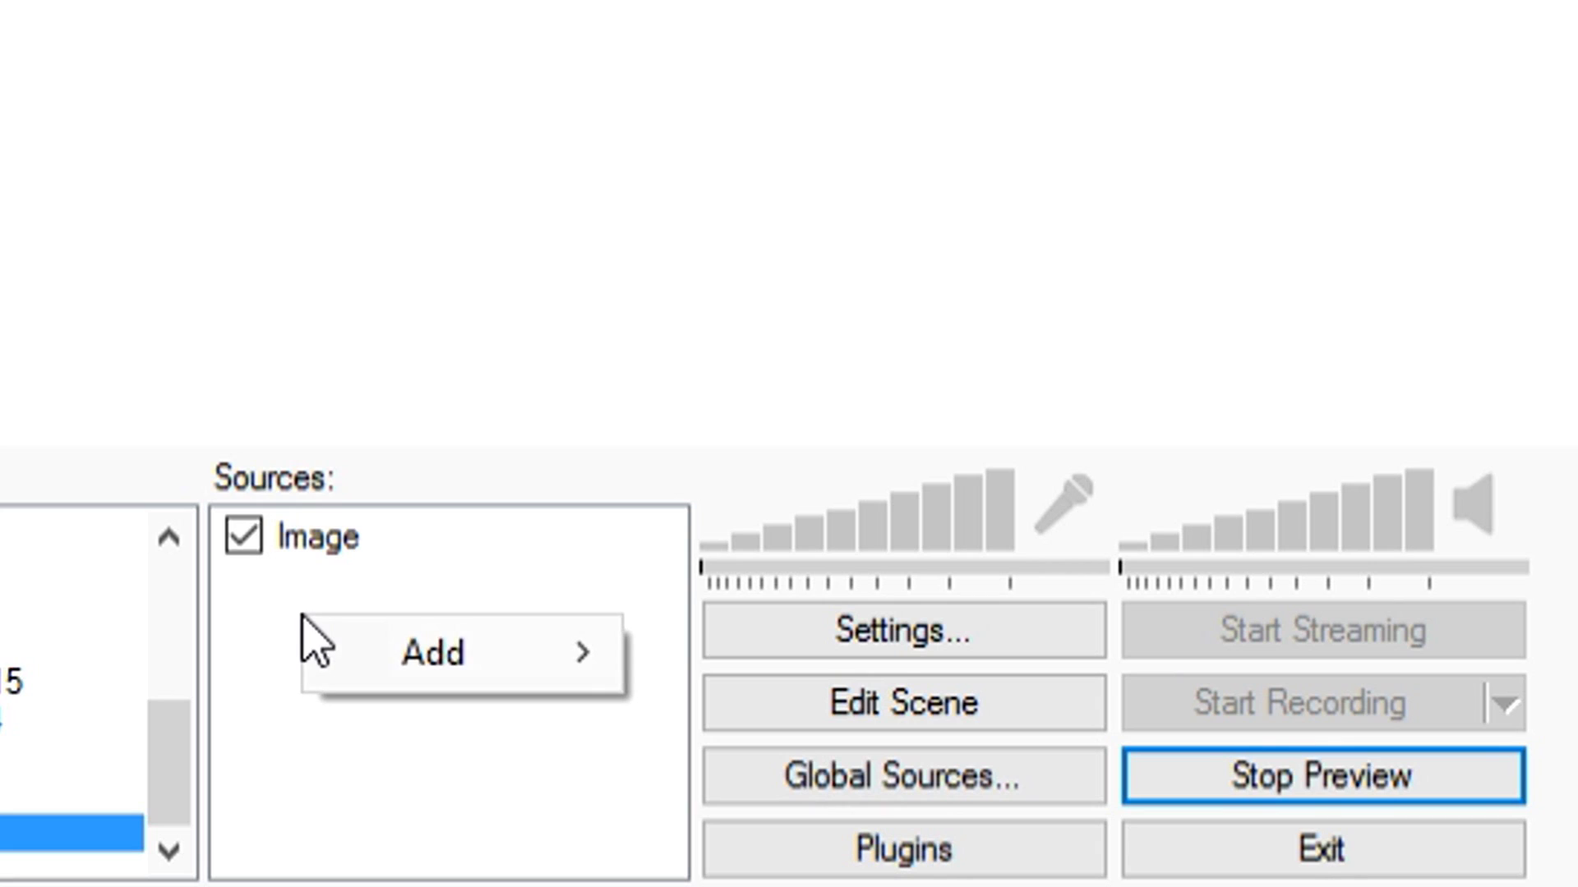
pyautogui.moveTo(731, 811)
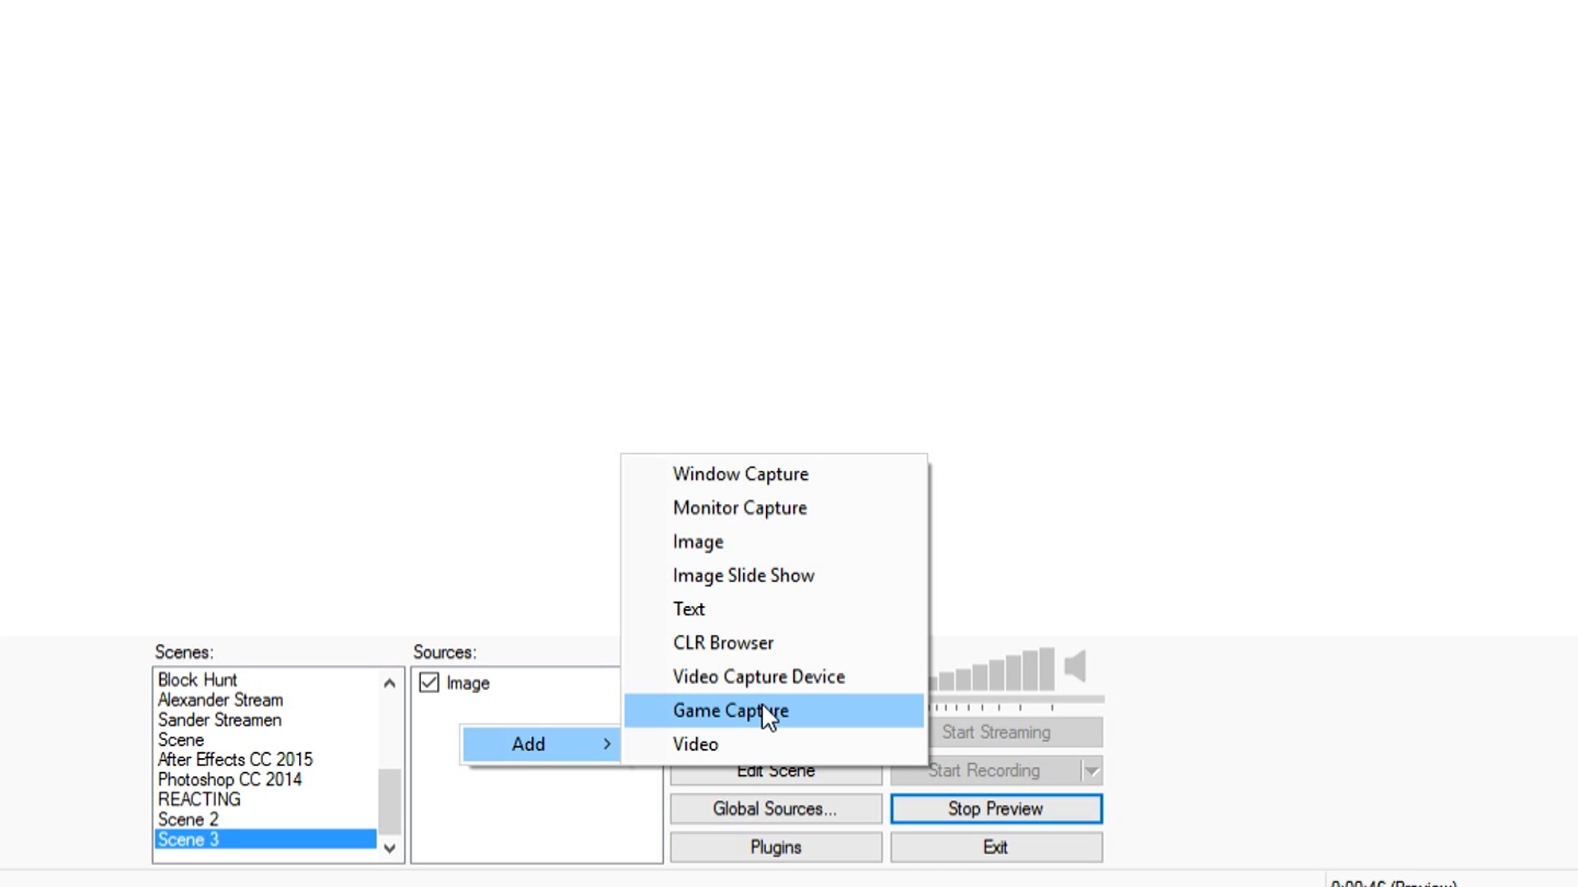
pyautogui.click(918, 526)
pyautogui.click(830, 470)
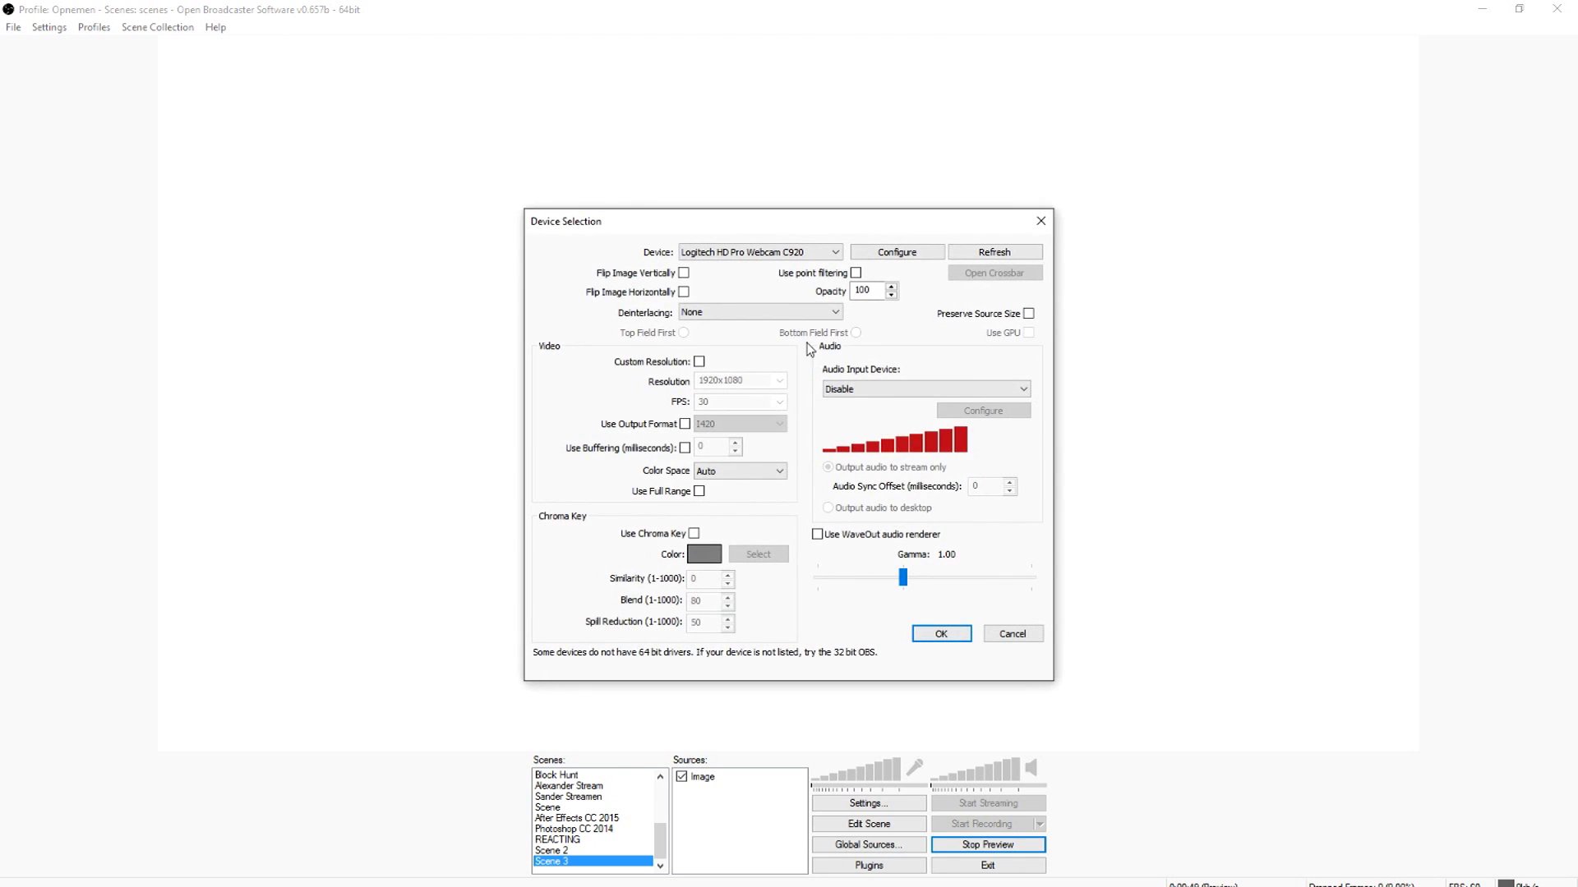
pyautogui.moveTo(744, 222); pyautogui.dragTo(784, 150)
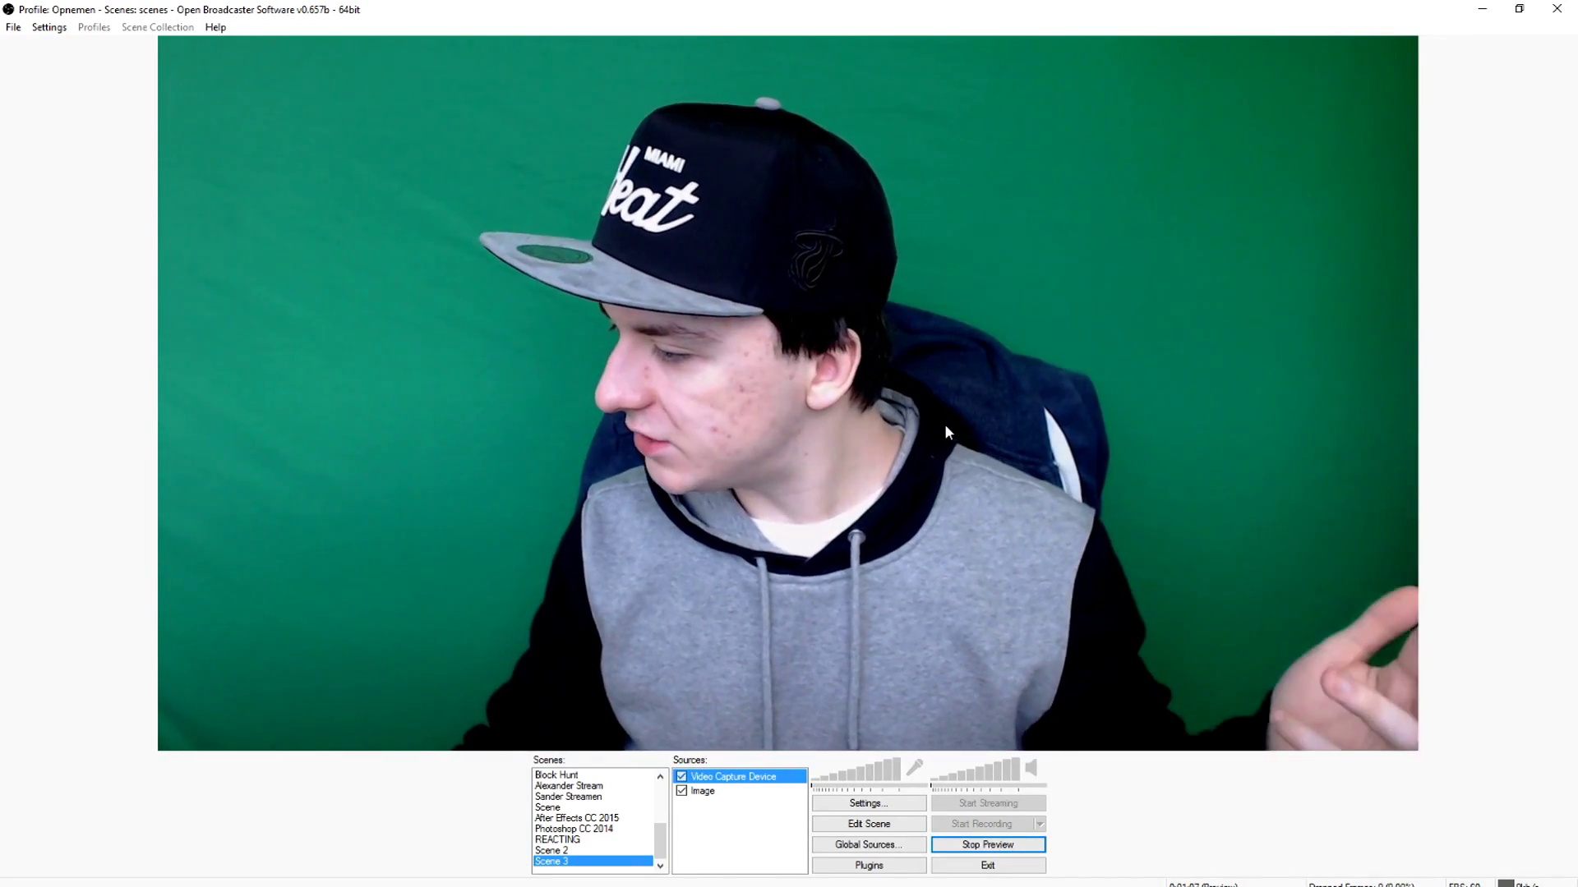
# Turn on Use Chroma Key for the webcam and pick the green backdrop as key colour
pyautogui.doubleClick(750, 776)
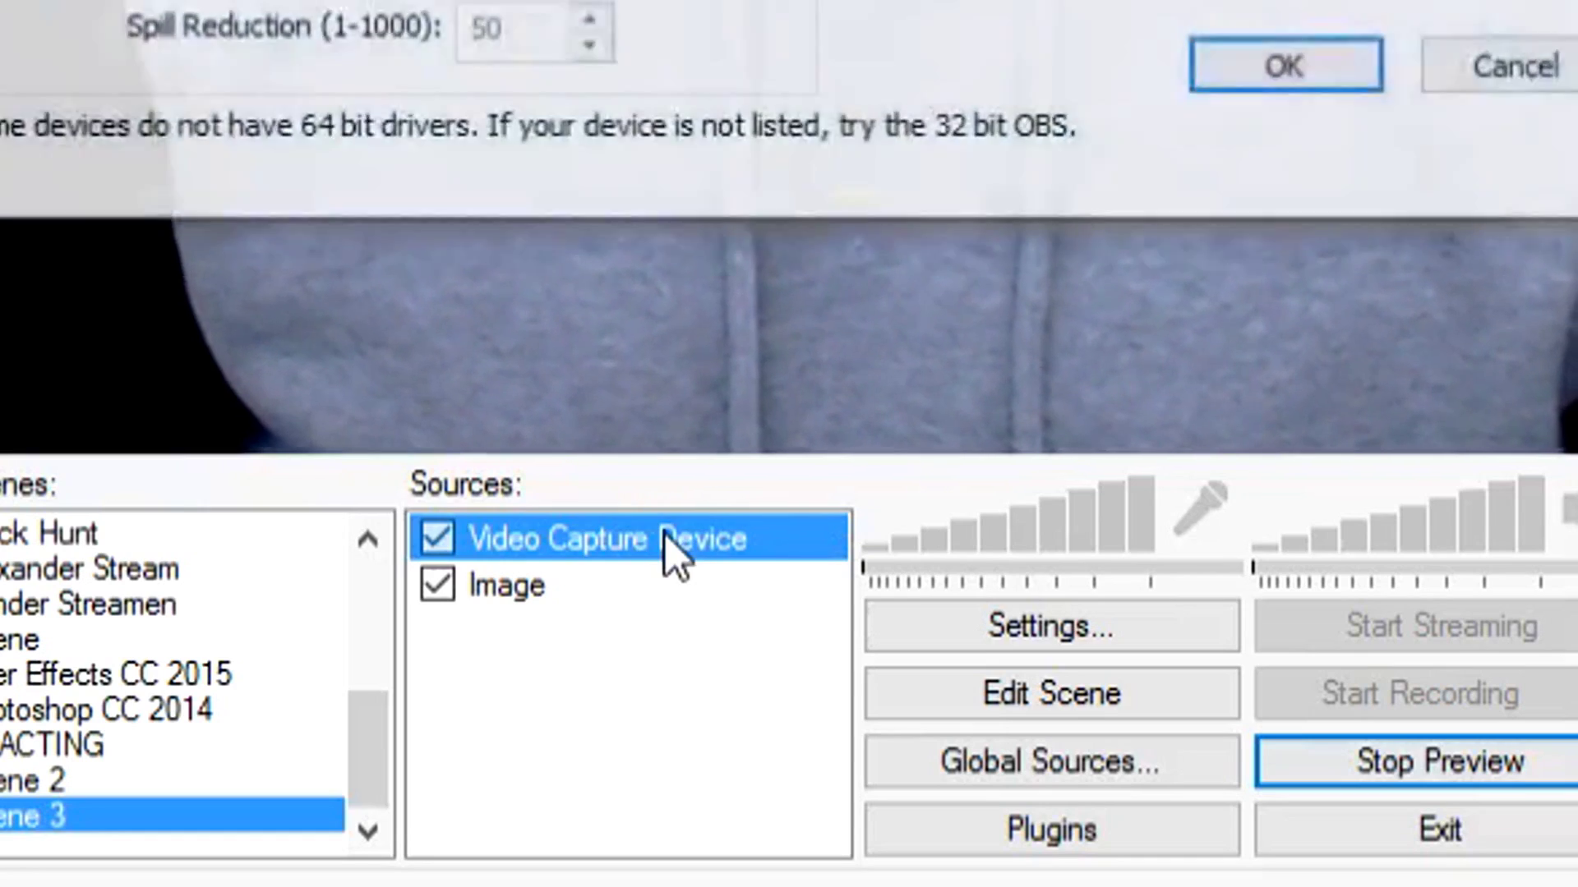
pyautogui.moveTo(715, 222); pyautogui.dragTo(855, 115)
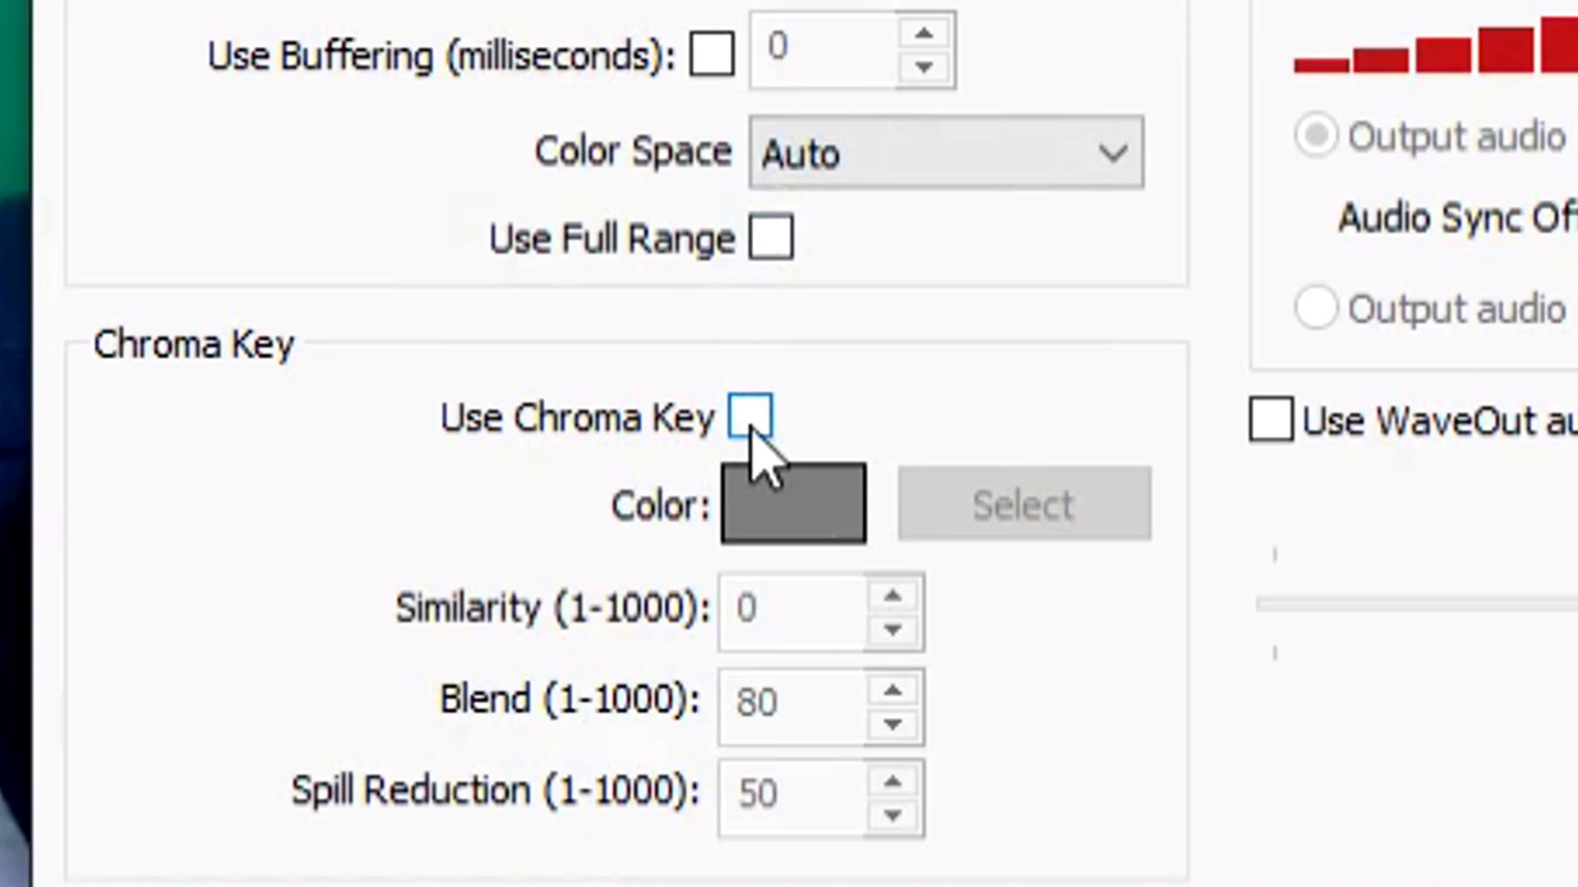
pyautogui.click(751, 419)
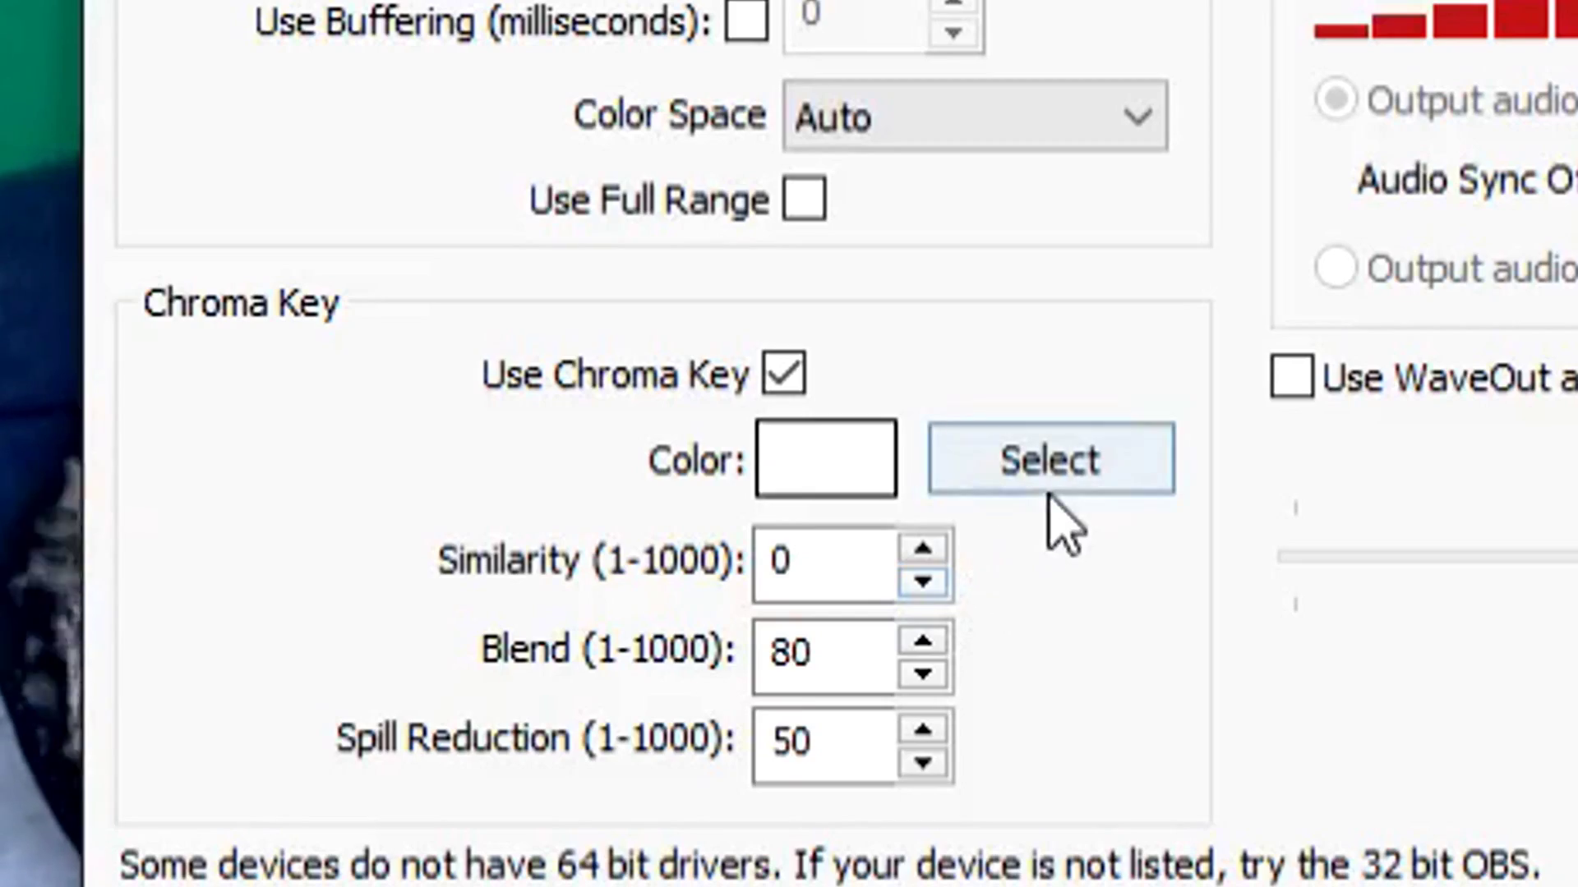
pyautogui.click(901, 442)
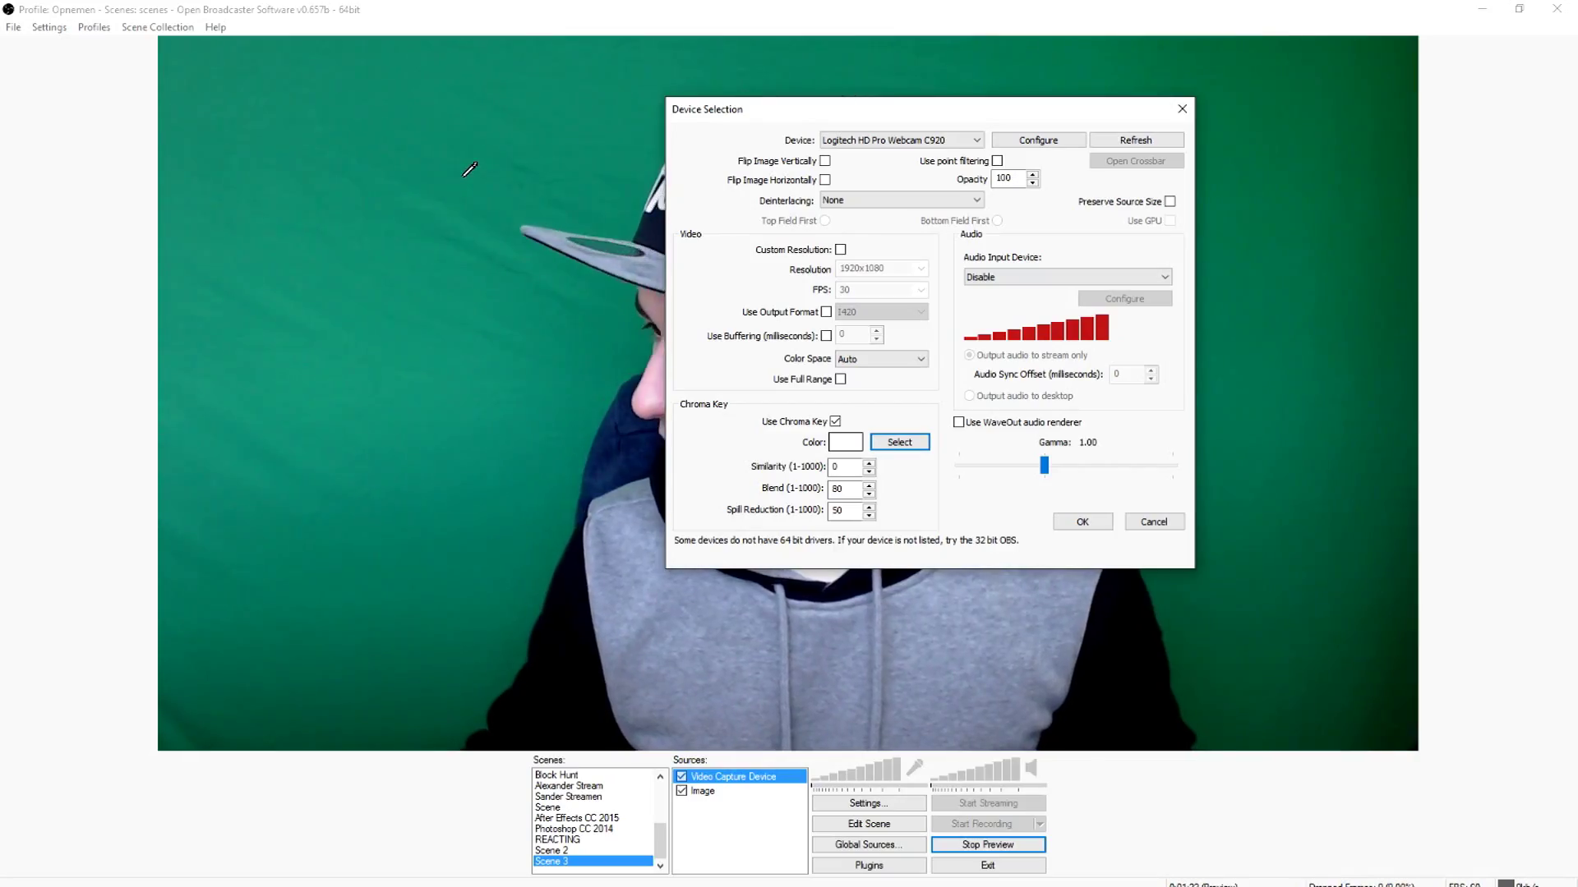
pyautogui.click(706, 413)
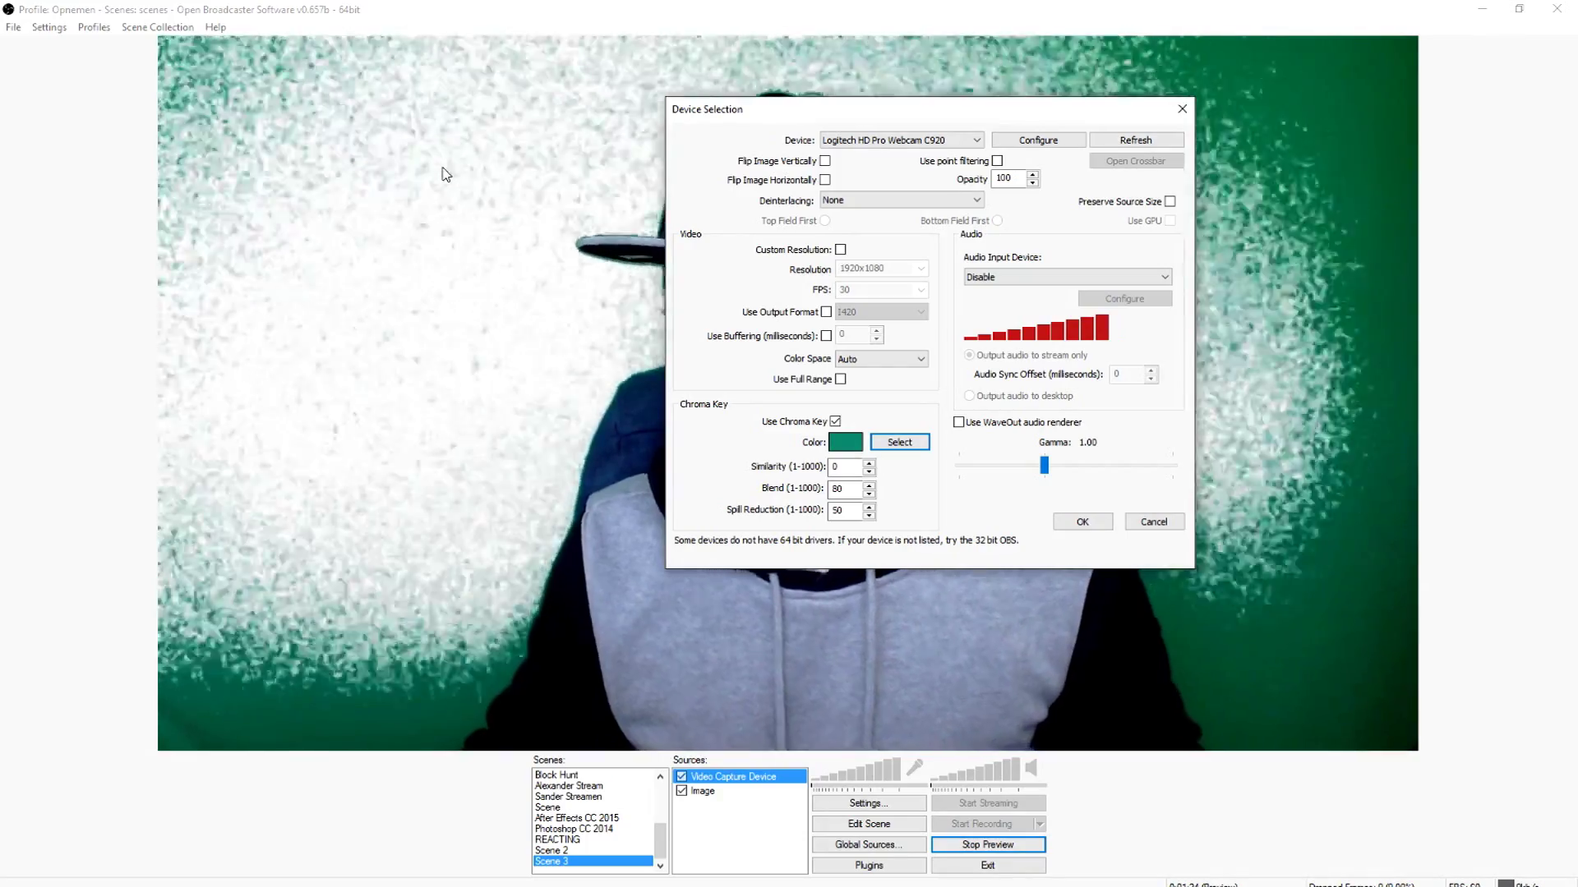
pyautogui.moveTo(798, 112); pyautogui.dragTo(1145, 49)
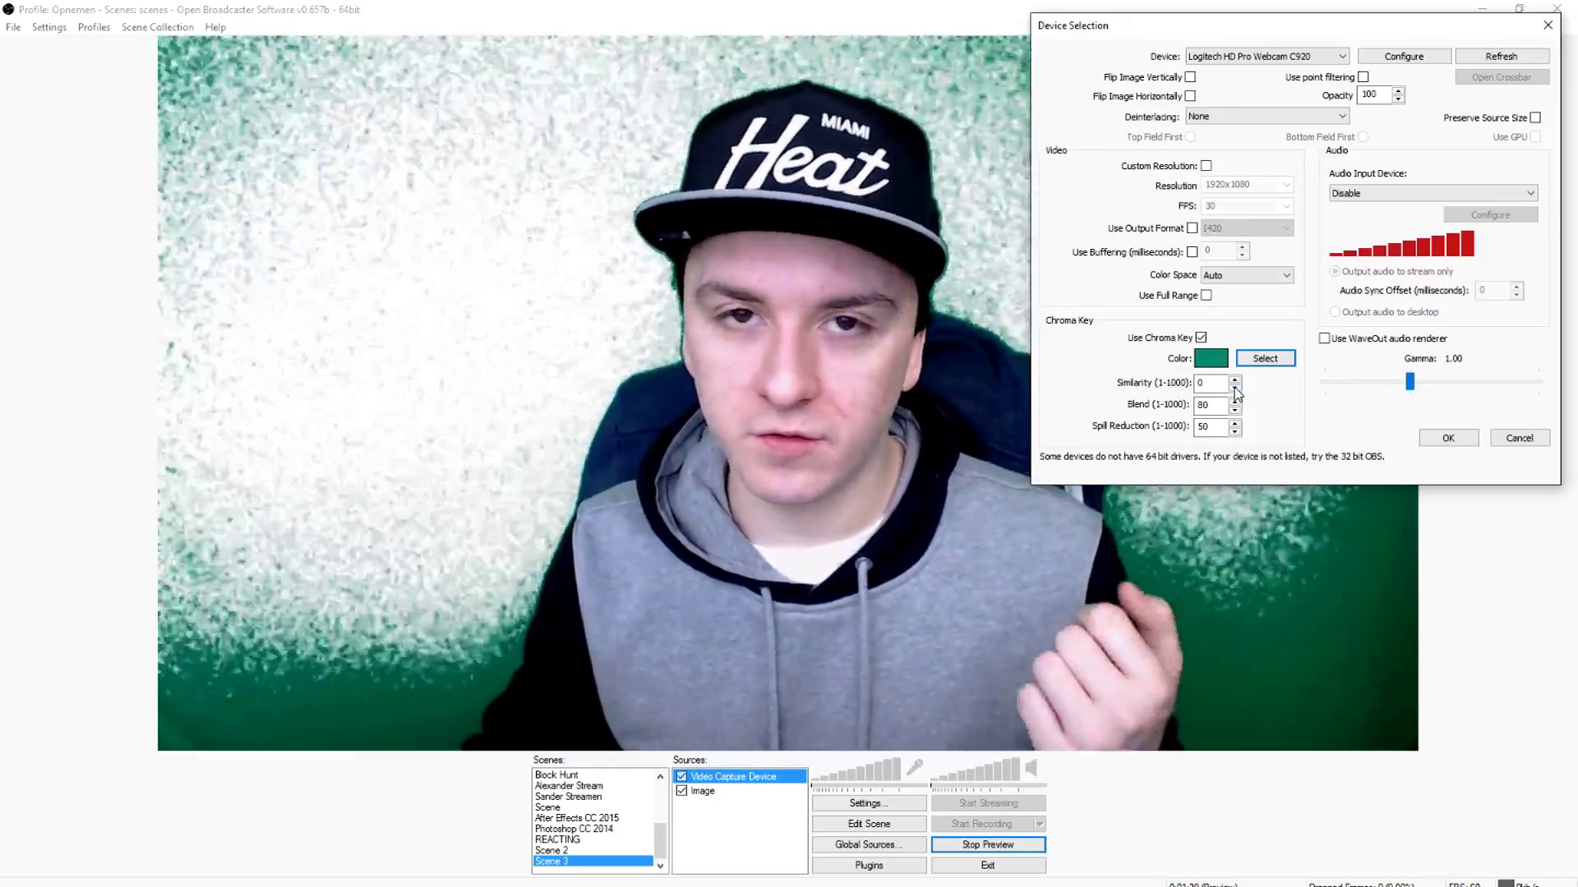
# Raise the chroma key Similarity until the green backdrop disappears
pyautogui.click(1235, 379)
pyautogui.click(1235, 380)
pyautogui.click(1235, 379)
pyautogui.click(1235, 379)
pyautogui.click(1236, 379)
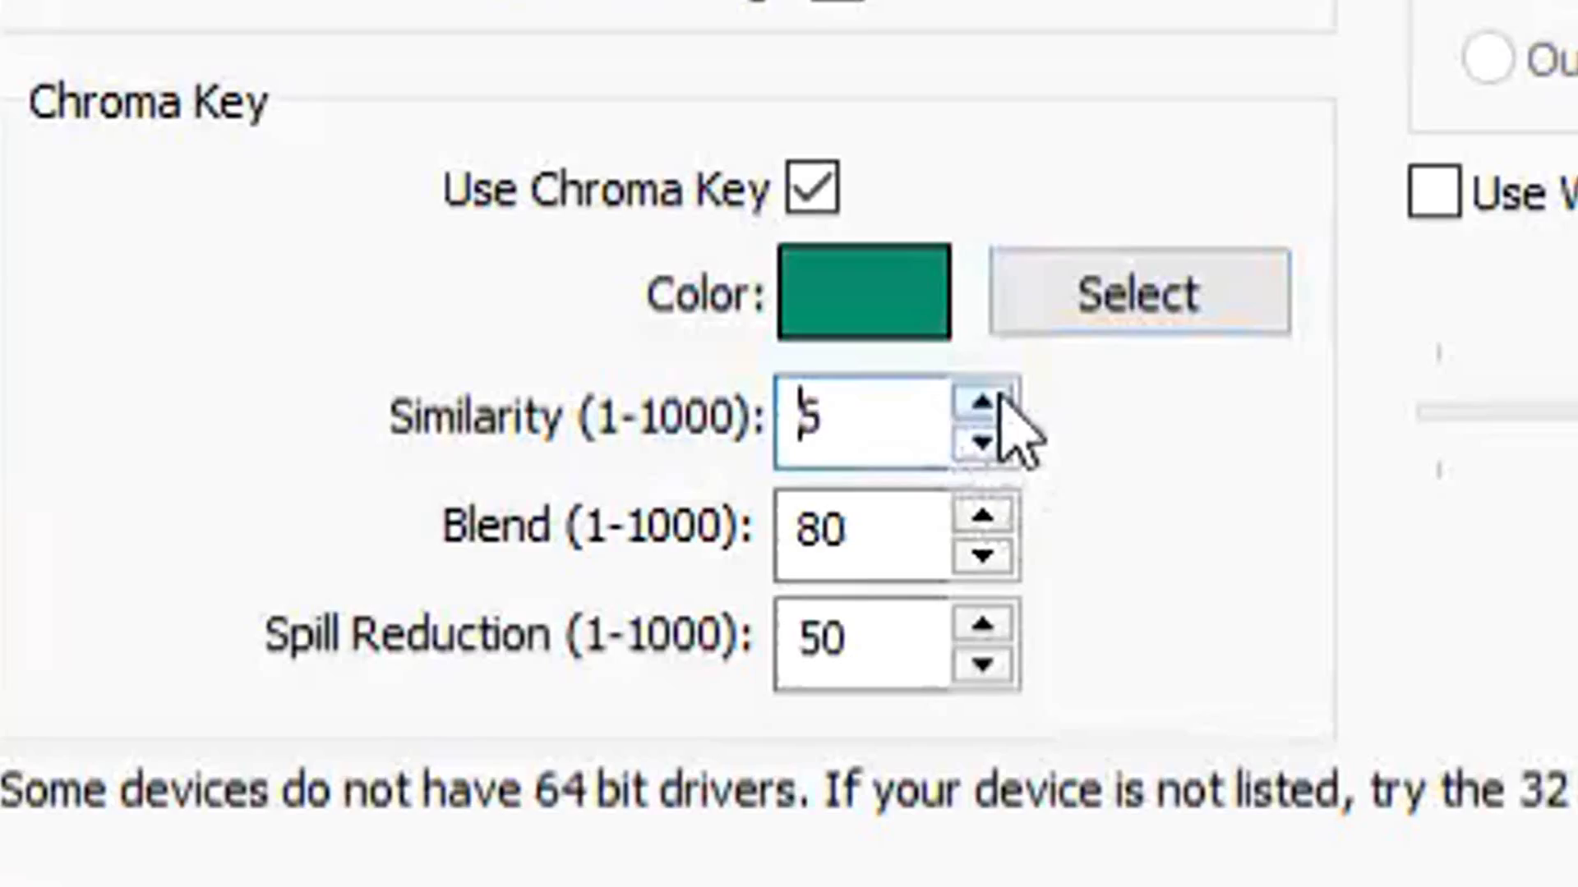
pyautogui.click(1000, 397)
pyautogui.click(1000, 397)
pyautogui.click(1000, 397)
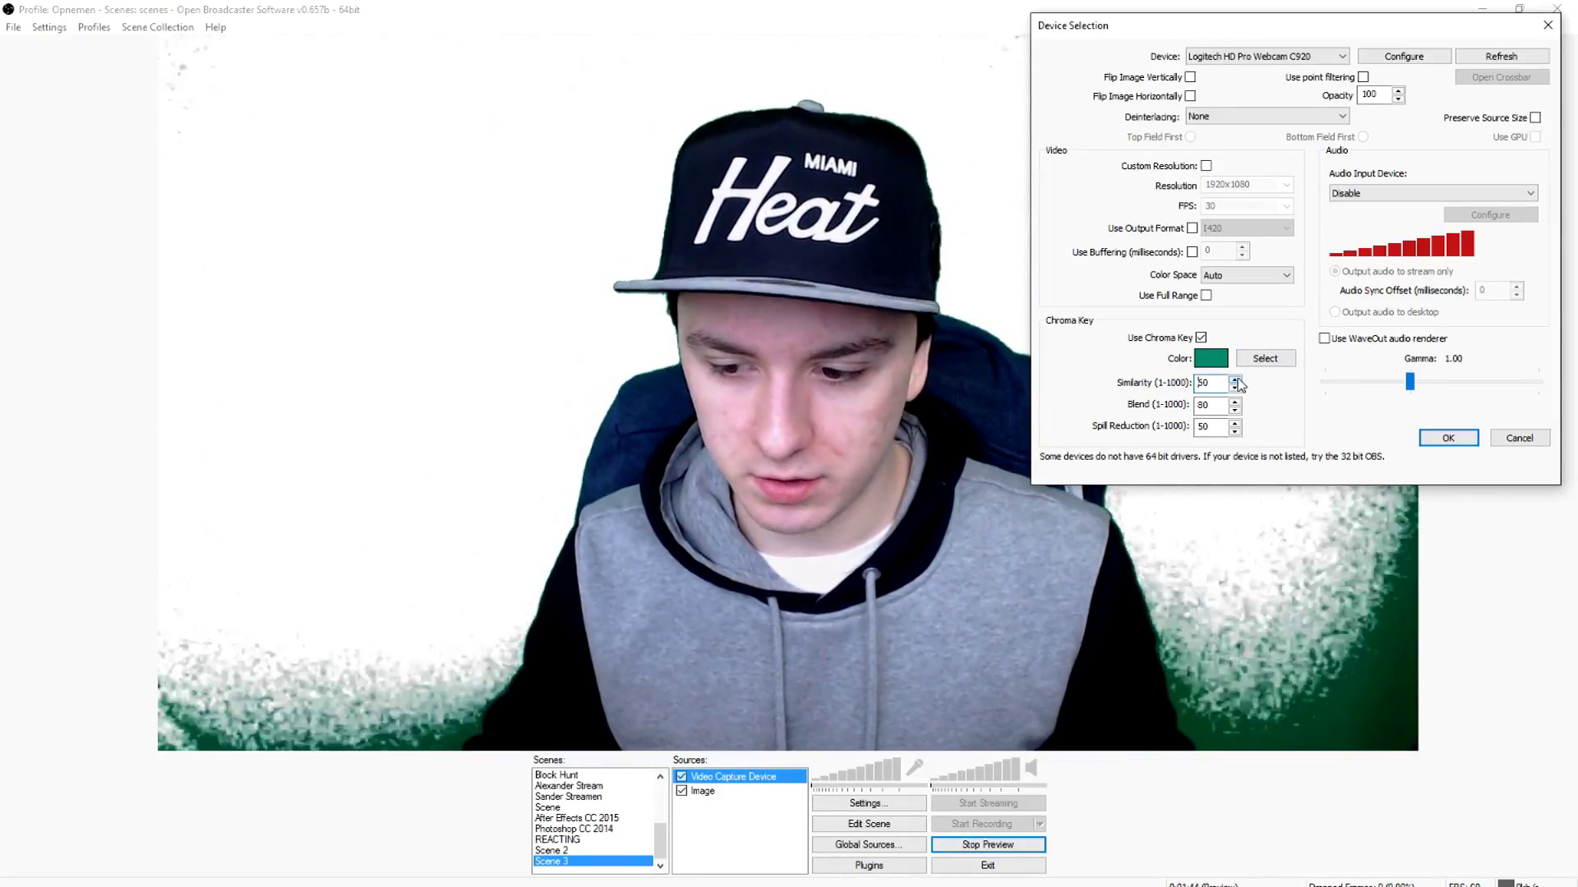
pyautogui.click(1000, 397)
pyautogui.moveTo(1235, 380); pyautogui.dragTo(1235, 379)
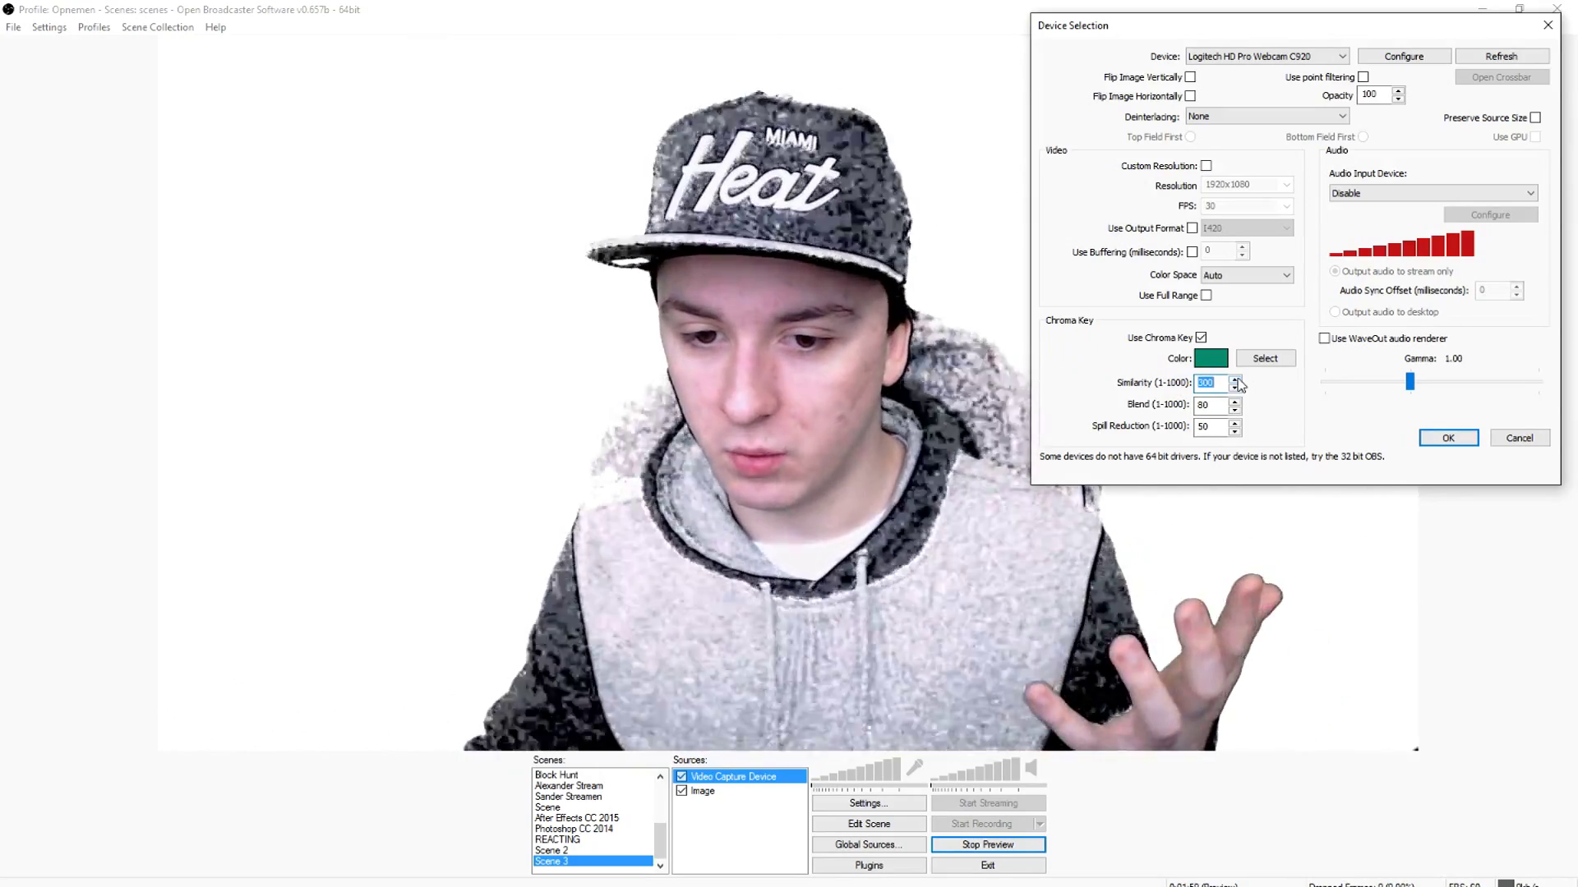
# Lower Similarity back to about 190 so the subject's clothes stay visible
pyautogui.click(1235, 388)
pyautogui.click(1234, 388)
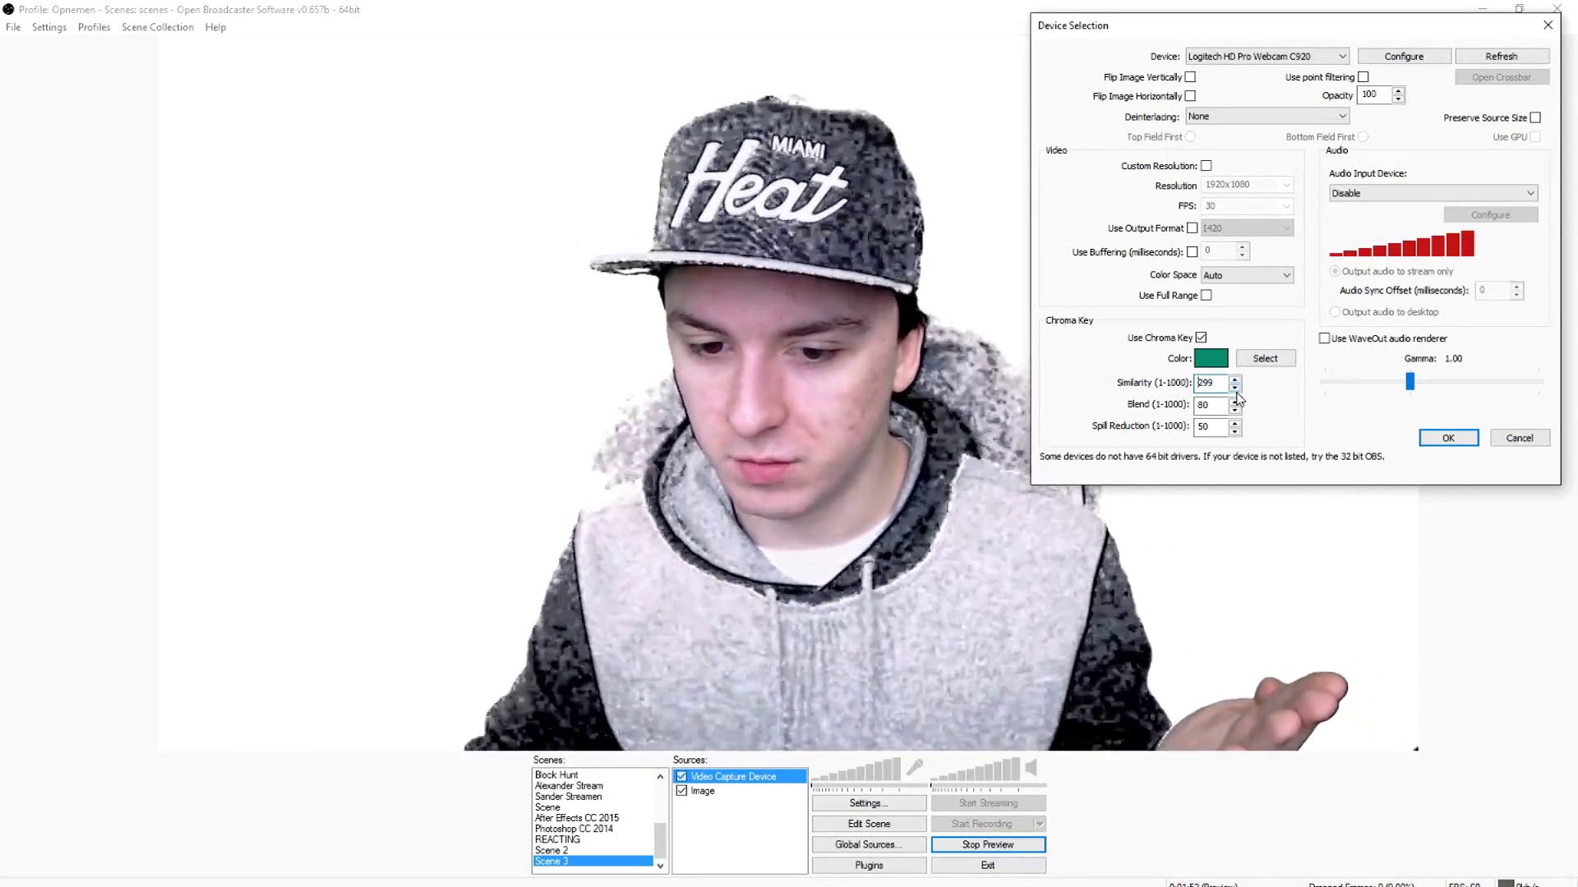
pyautogui.click(1234, 388)
pyautogui.click(1234, 388)
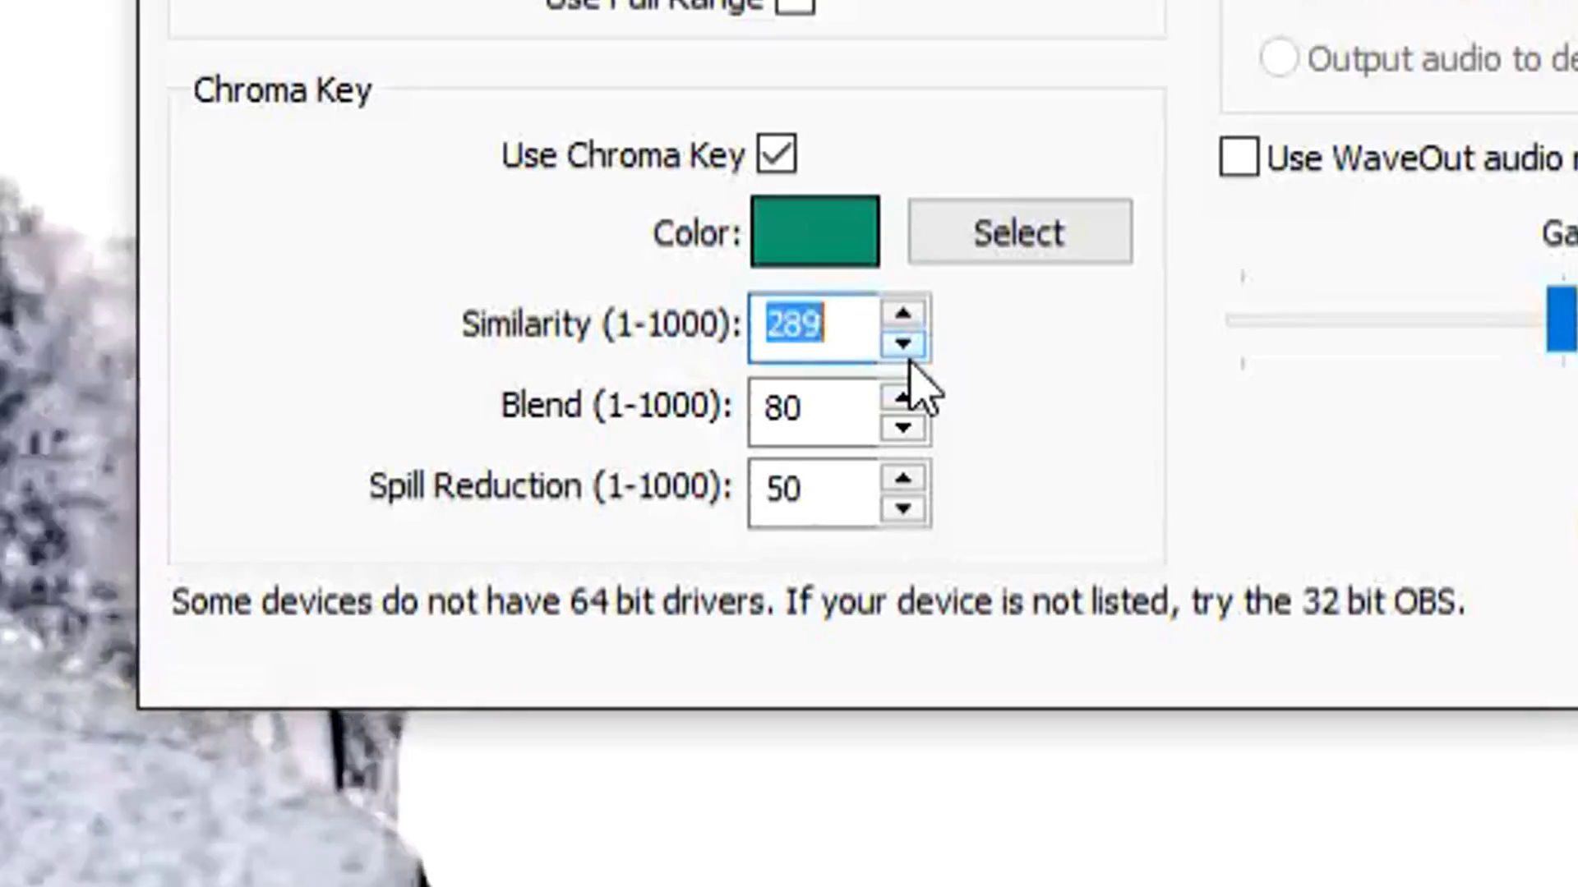
pyautogui.click(902, 344)
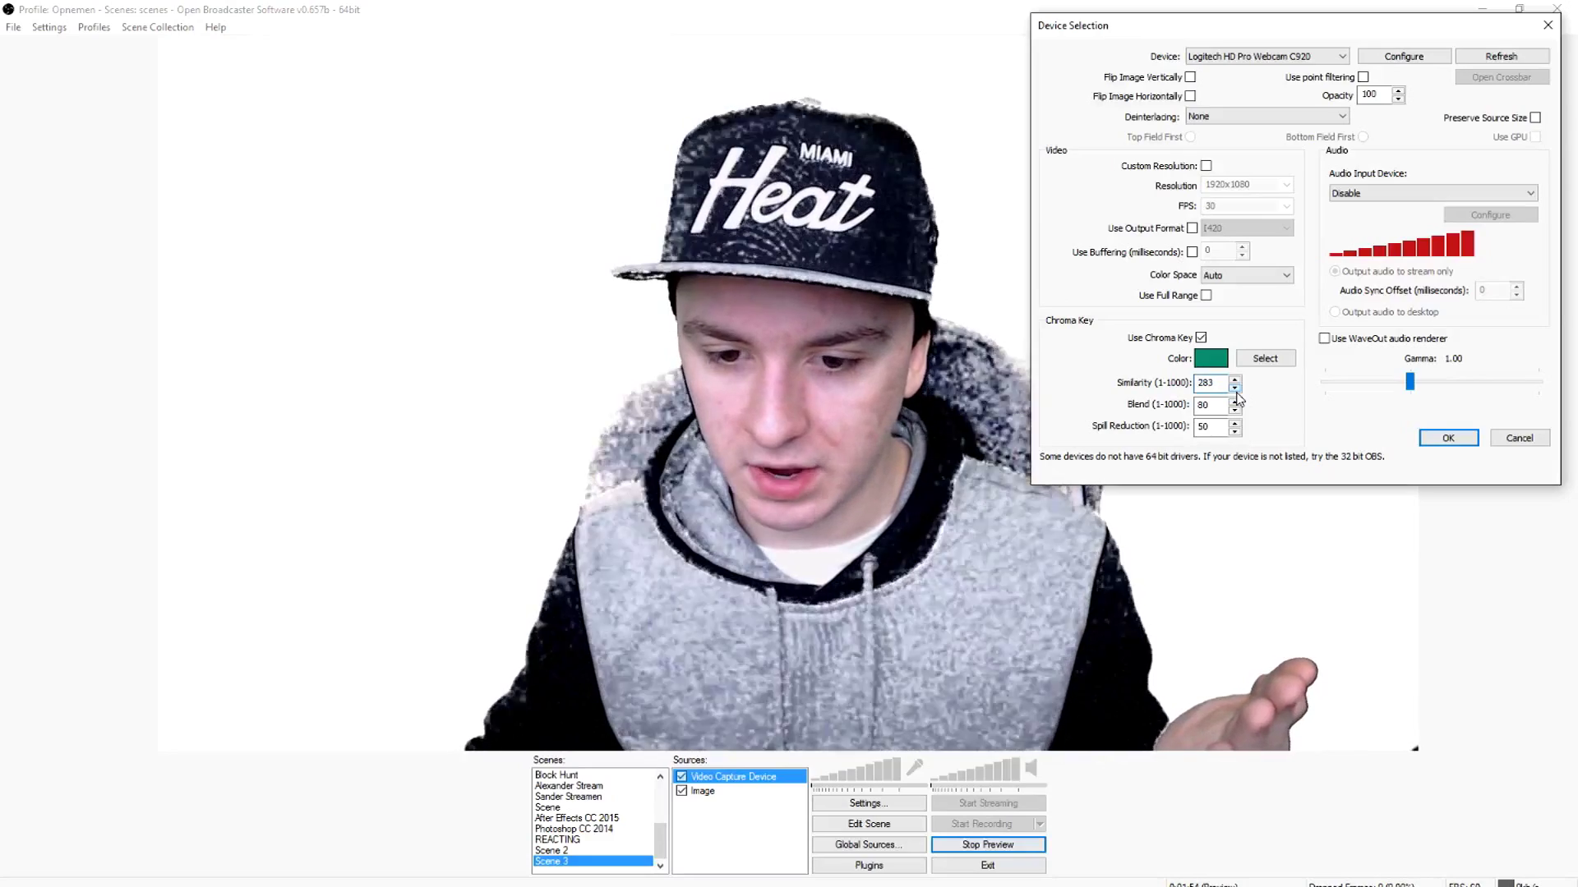
pyautogui.click(902, 344)
pyautogui.click(902, 344)
pyautogui.click(1235, 392)
pyautogui.click(1236, 392)
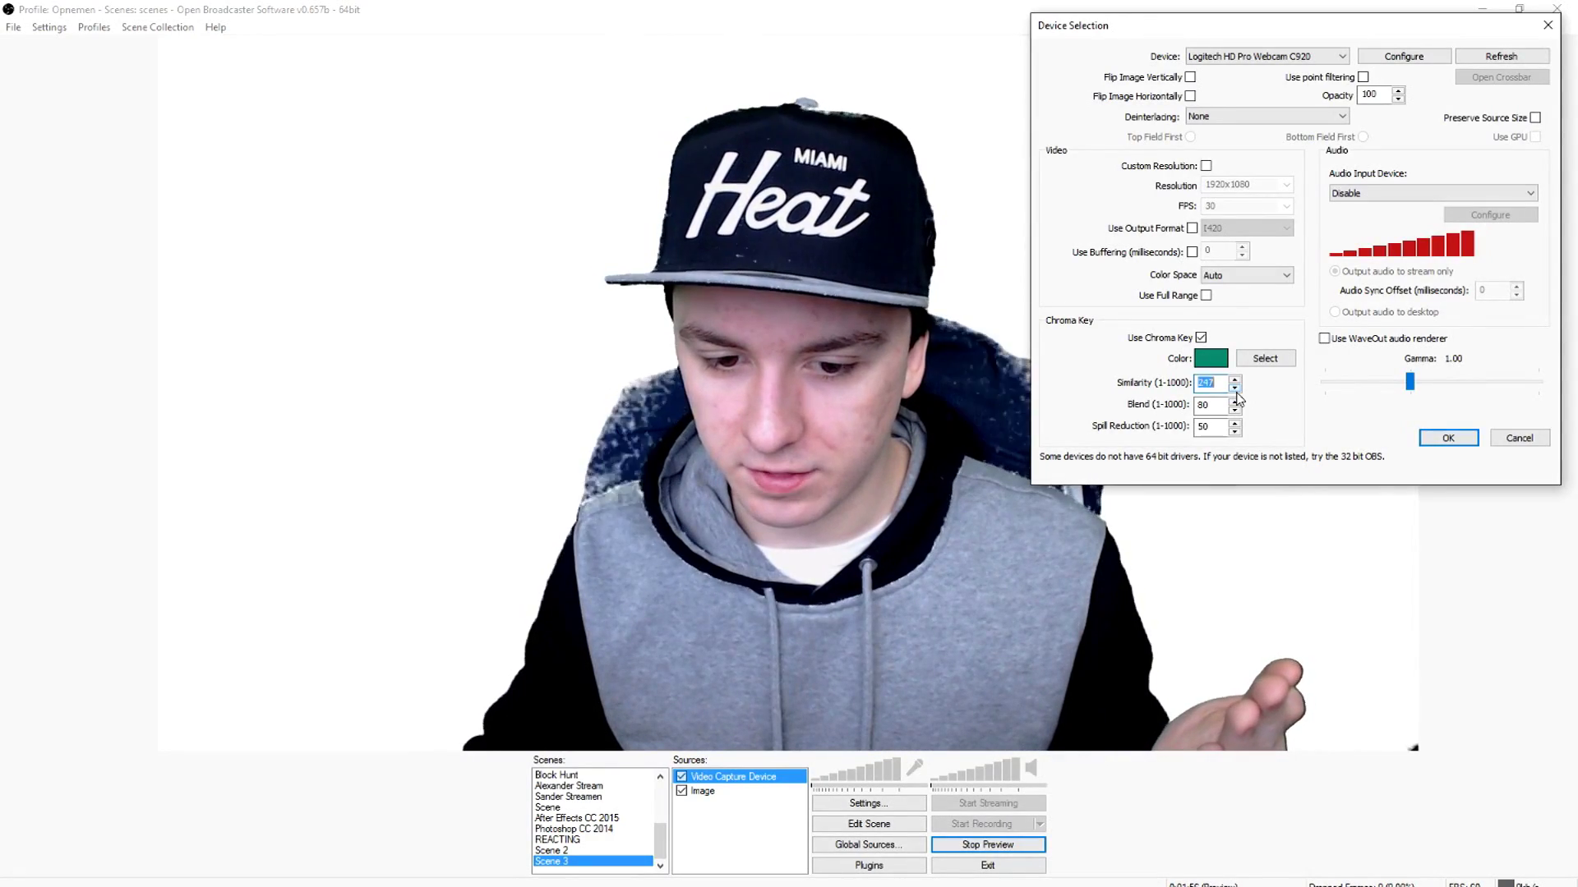
pyautogui.click(1236, 393)
pyautogui.click(1236, 393)
pyautogui.click(1234, 388)
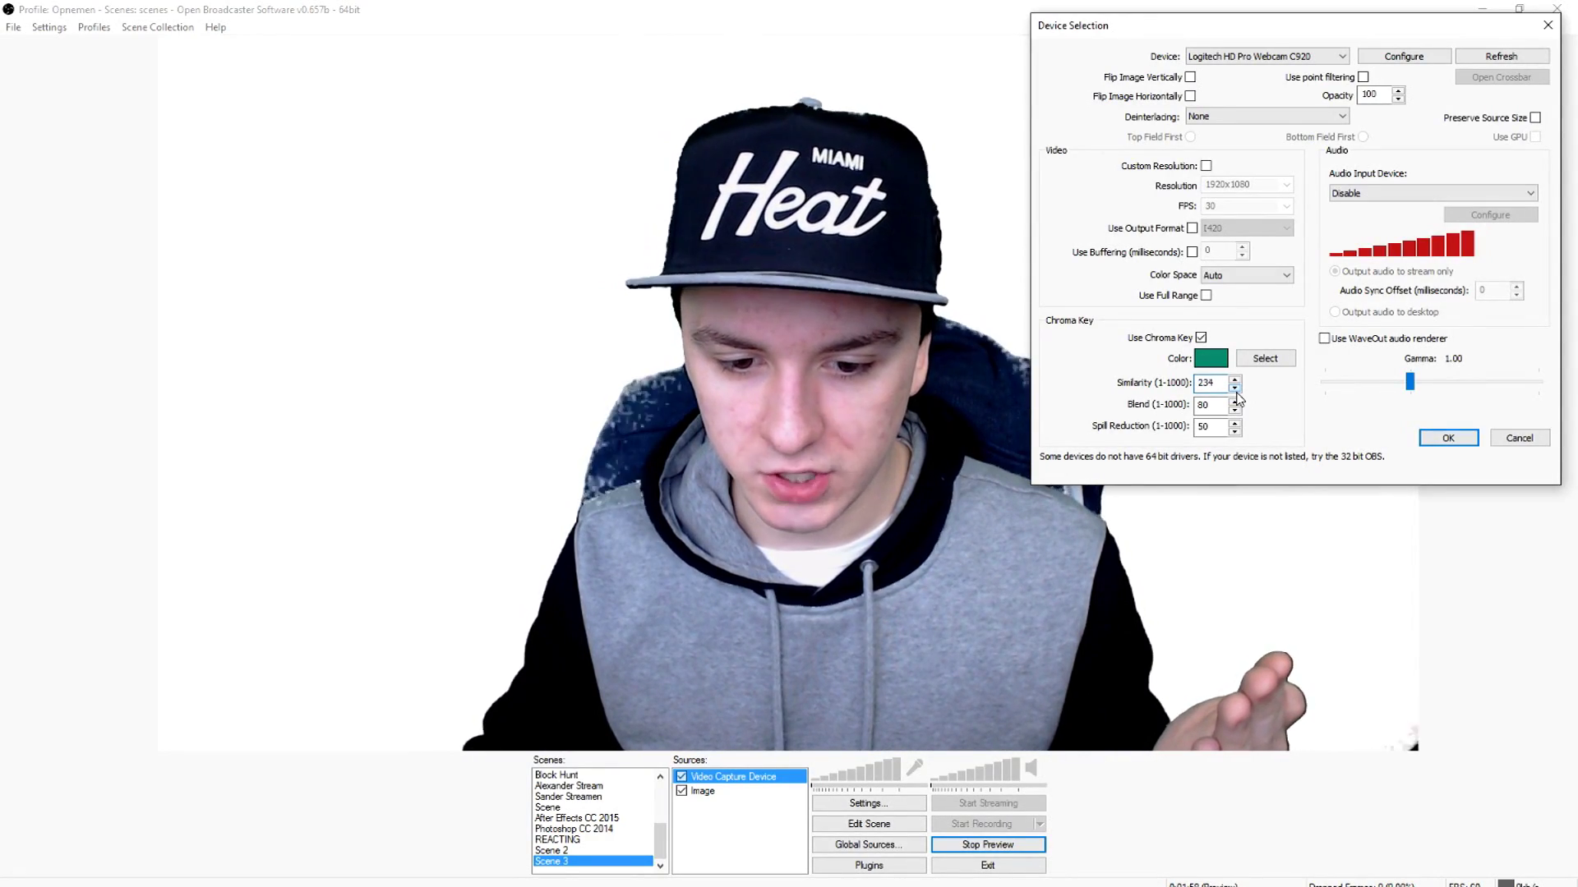
pyautogui.click(1236, 393)
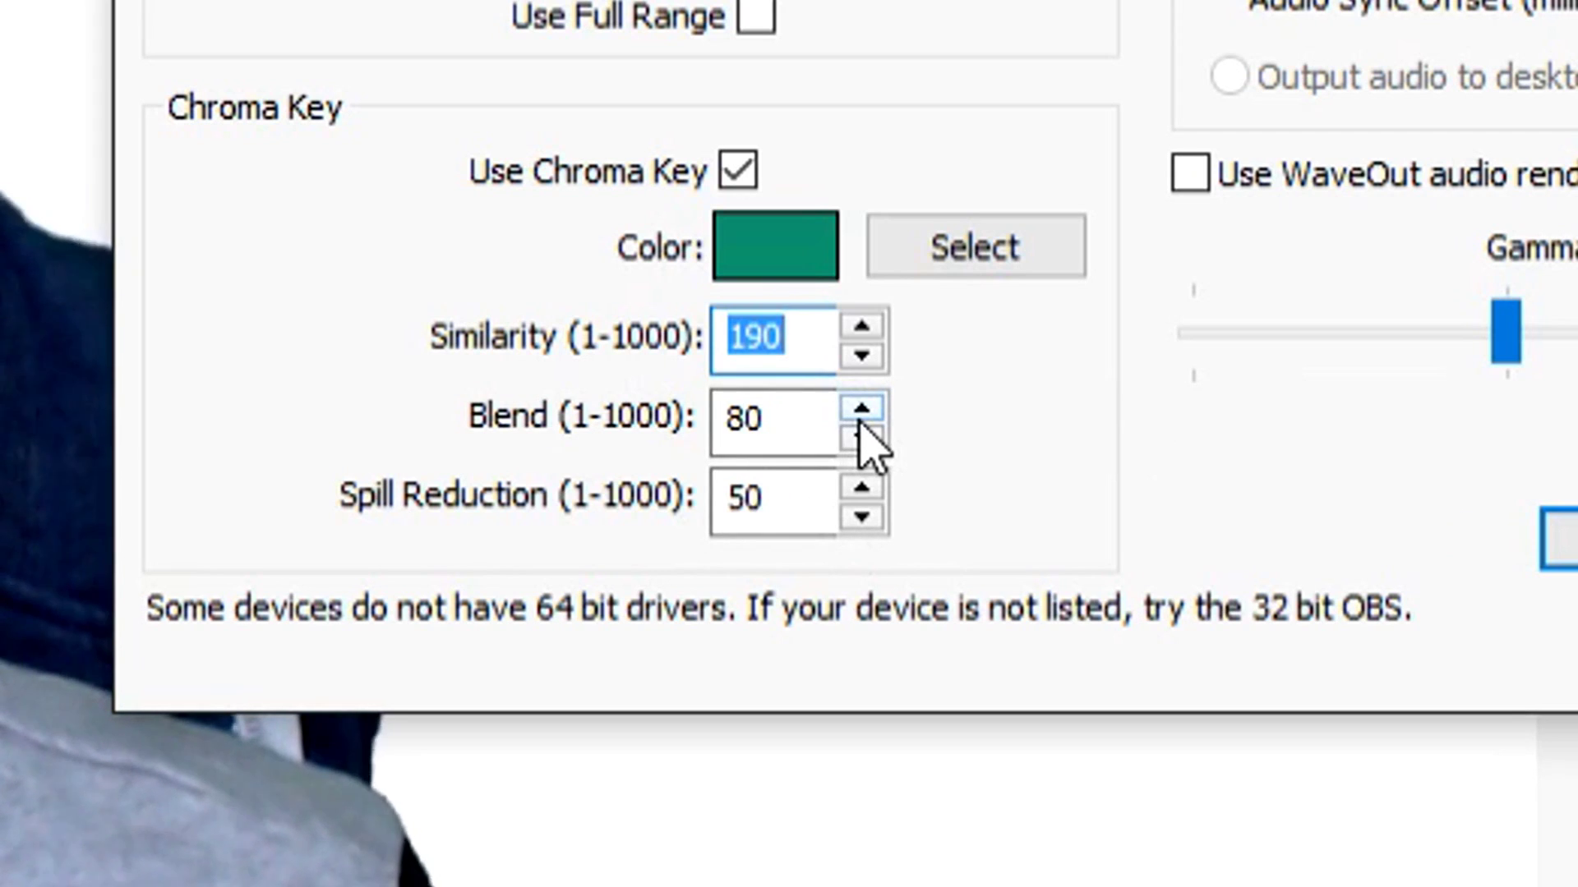
# Try different chroma key Blend values, ending at 320
pyautogui.click(861, 408)
pyautogui.click(862, 408)
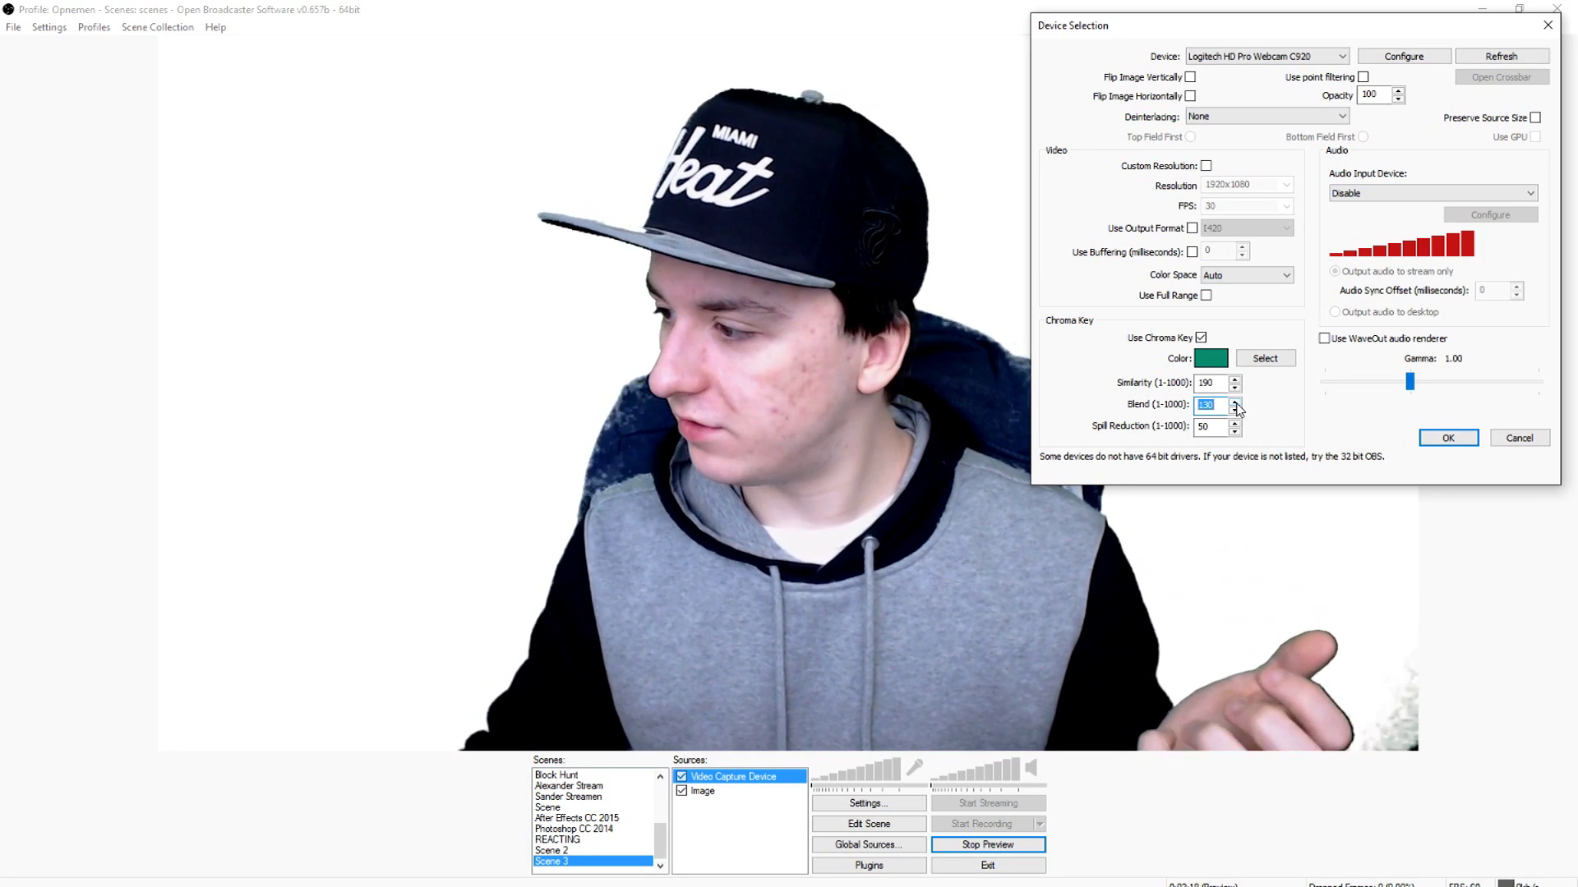
pyautogui.click(1236, 410)
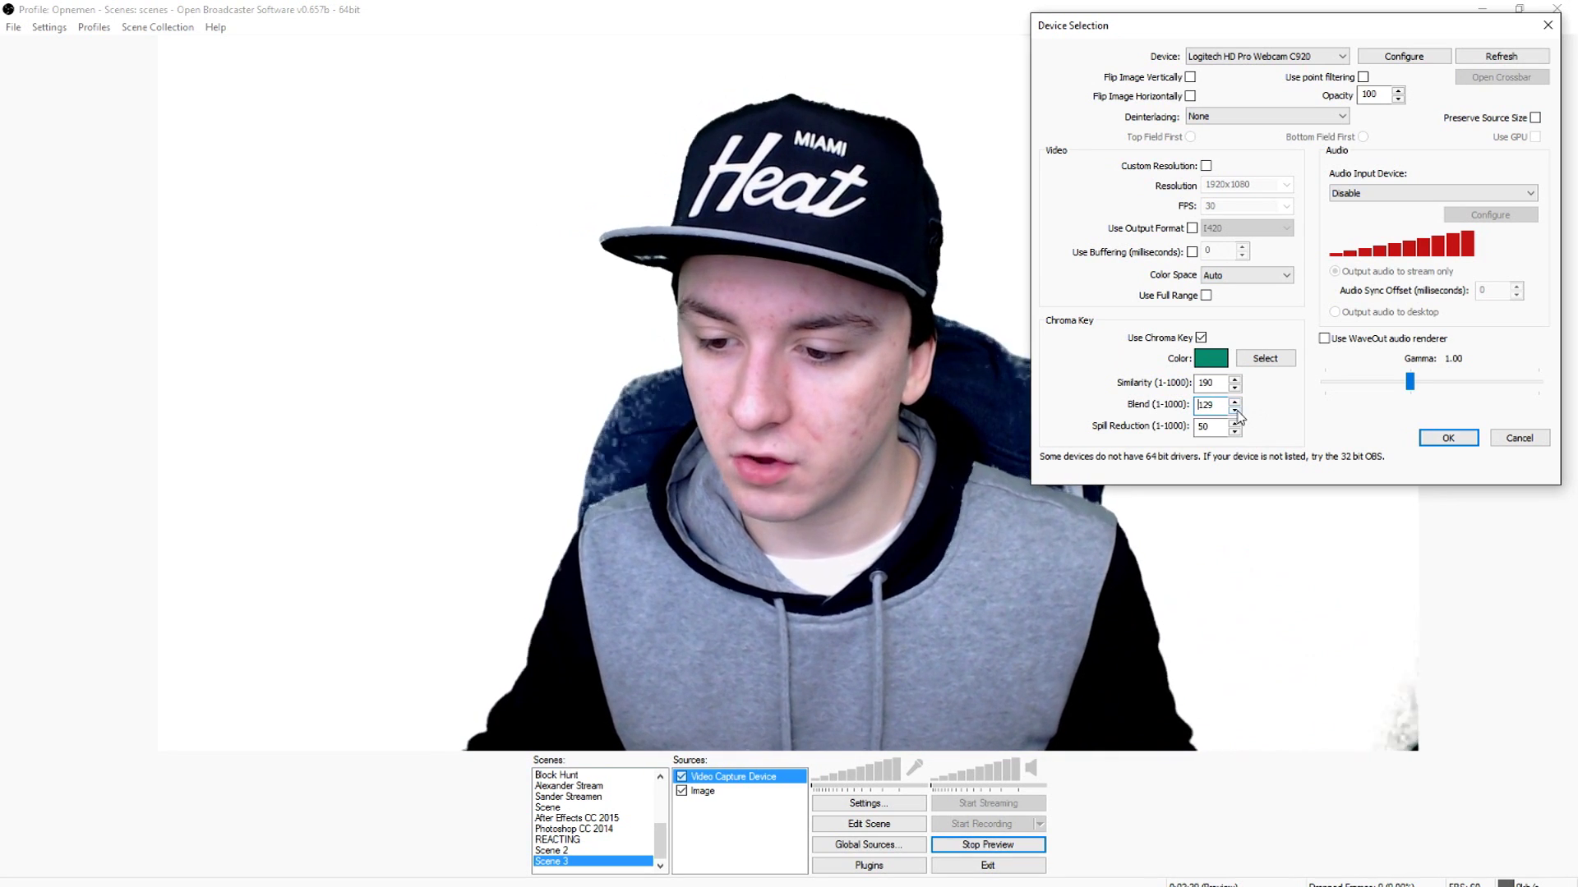
pyautogui.click(1236, 410)
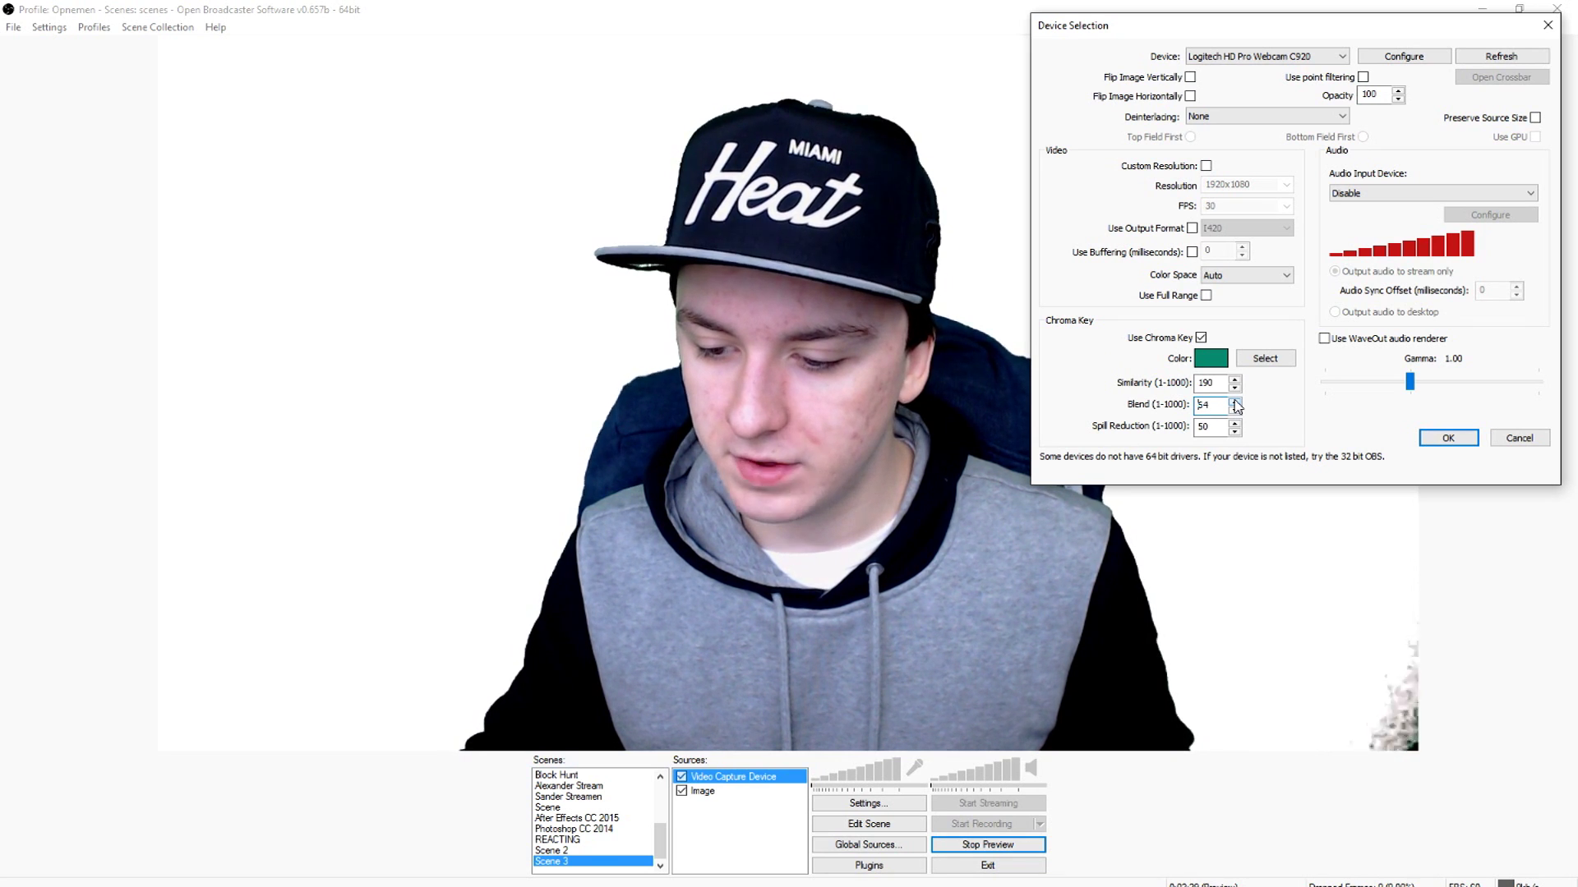
pyautogui.click(1234, 401)
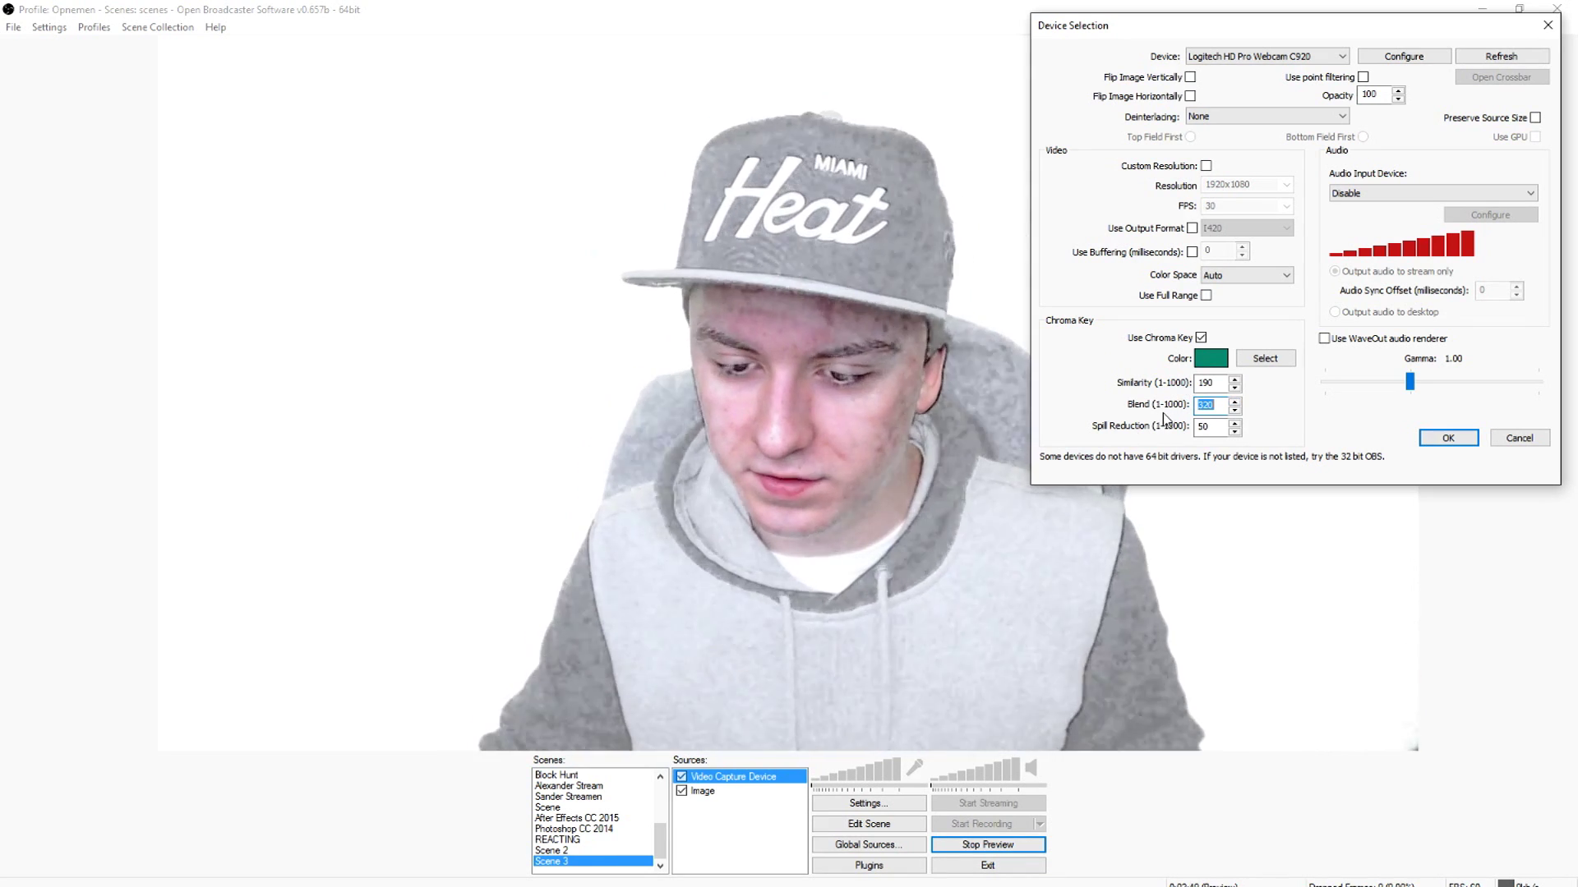
# Bring Blend back down to 65 and confirm the webcam's chroma key settings
pyautogui.click(1235, 408)
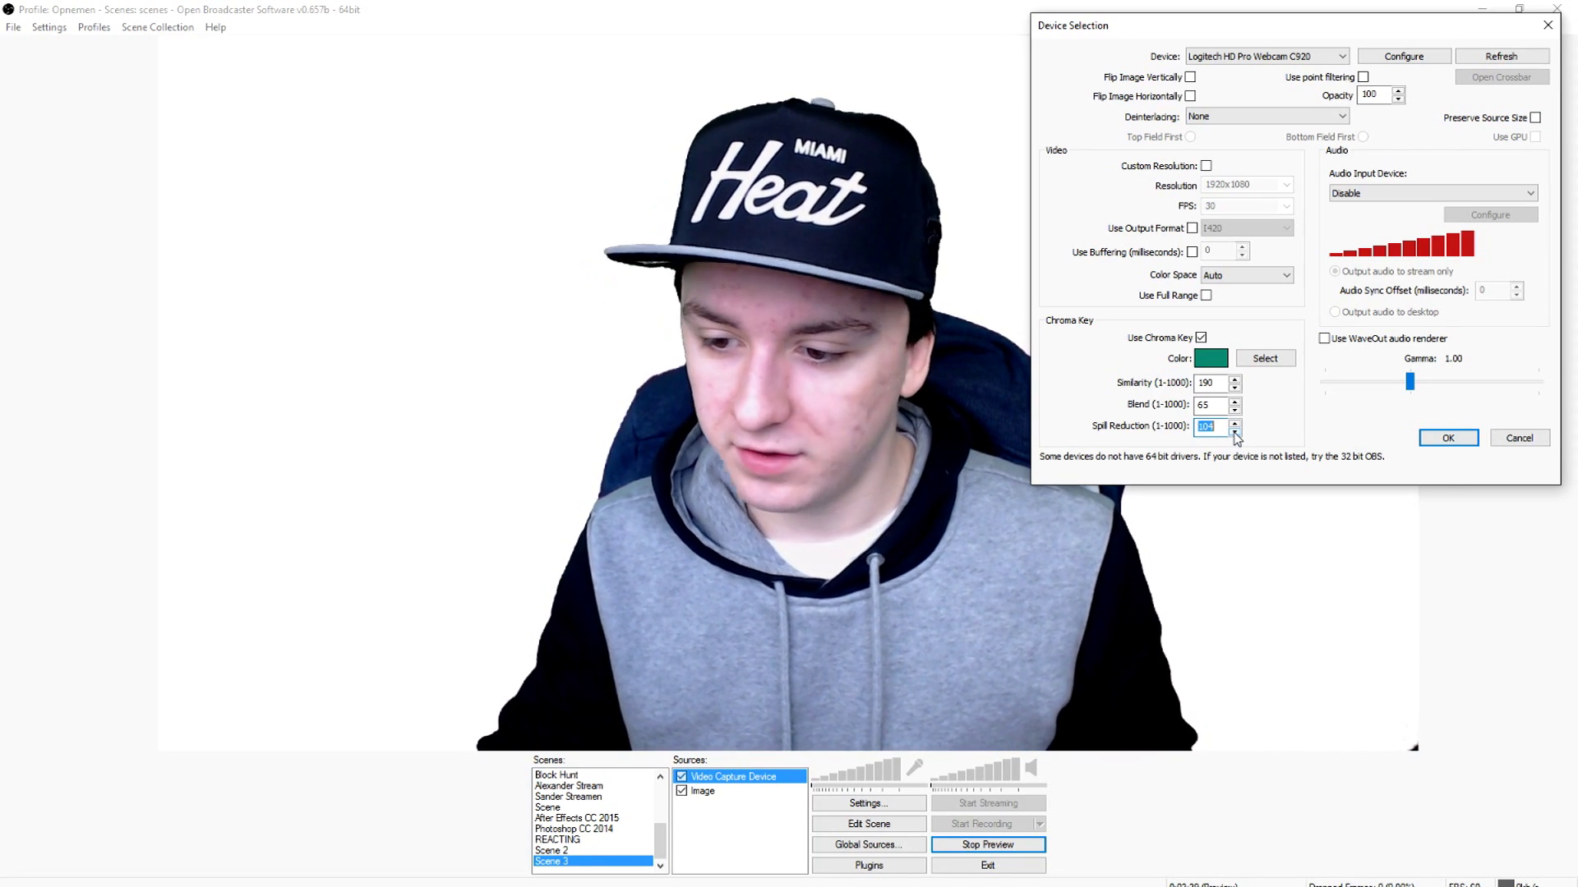
pyautogui.click(1449, 437)
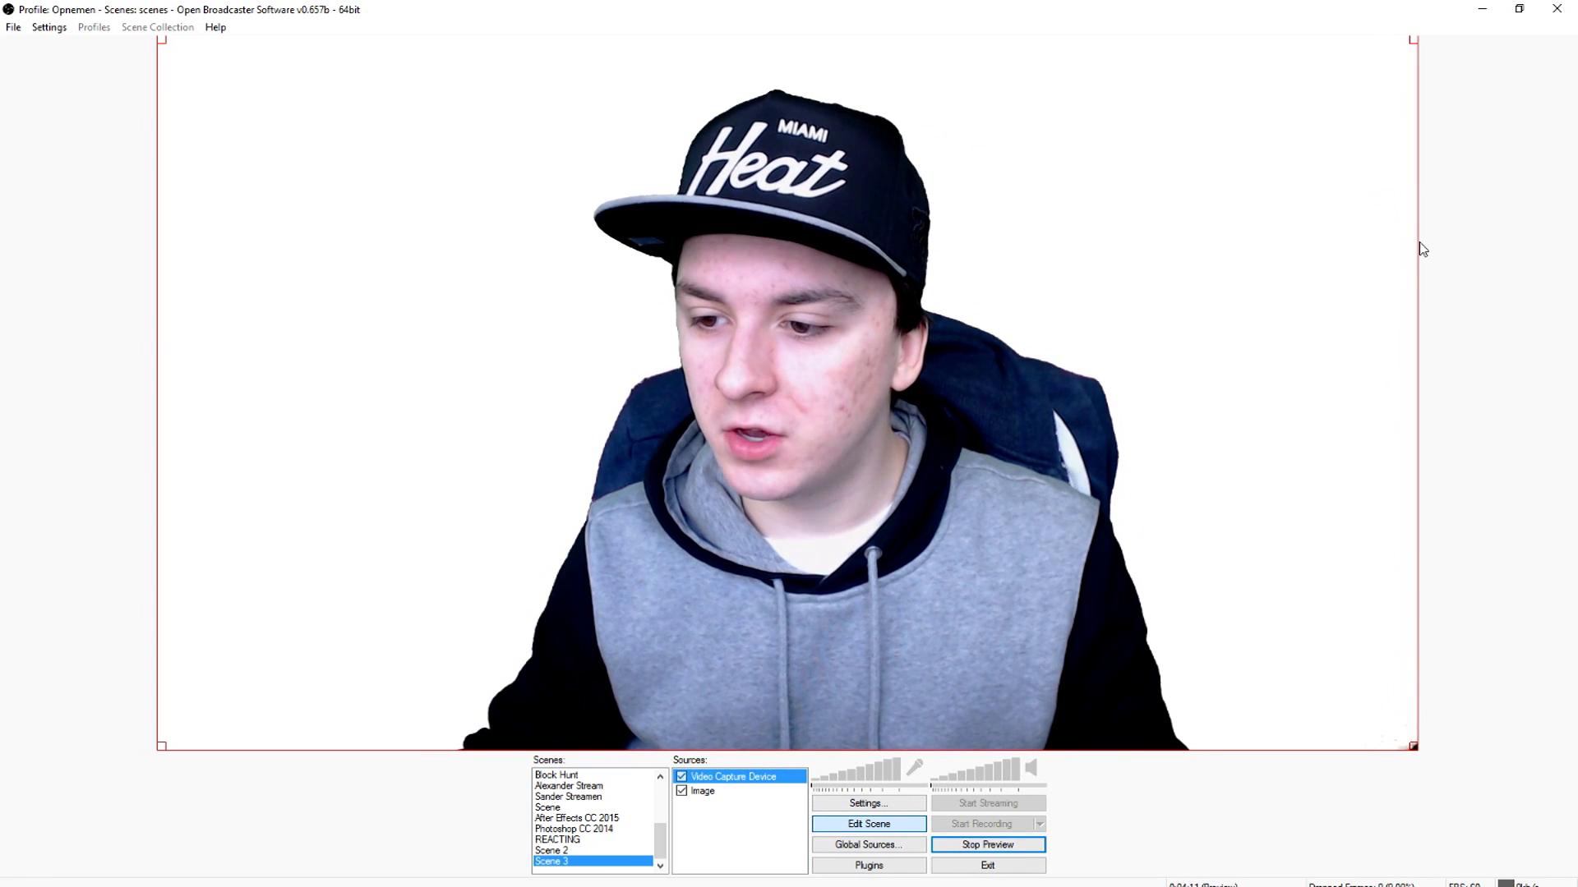
# Narrow the webcam source by dragging its right and left edges inward
pyautogui.moveTo(1422, 249); pyautogui.dragTo(1217, 249)
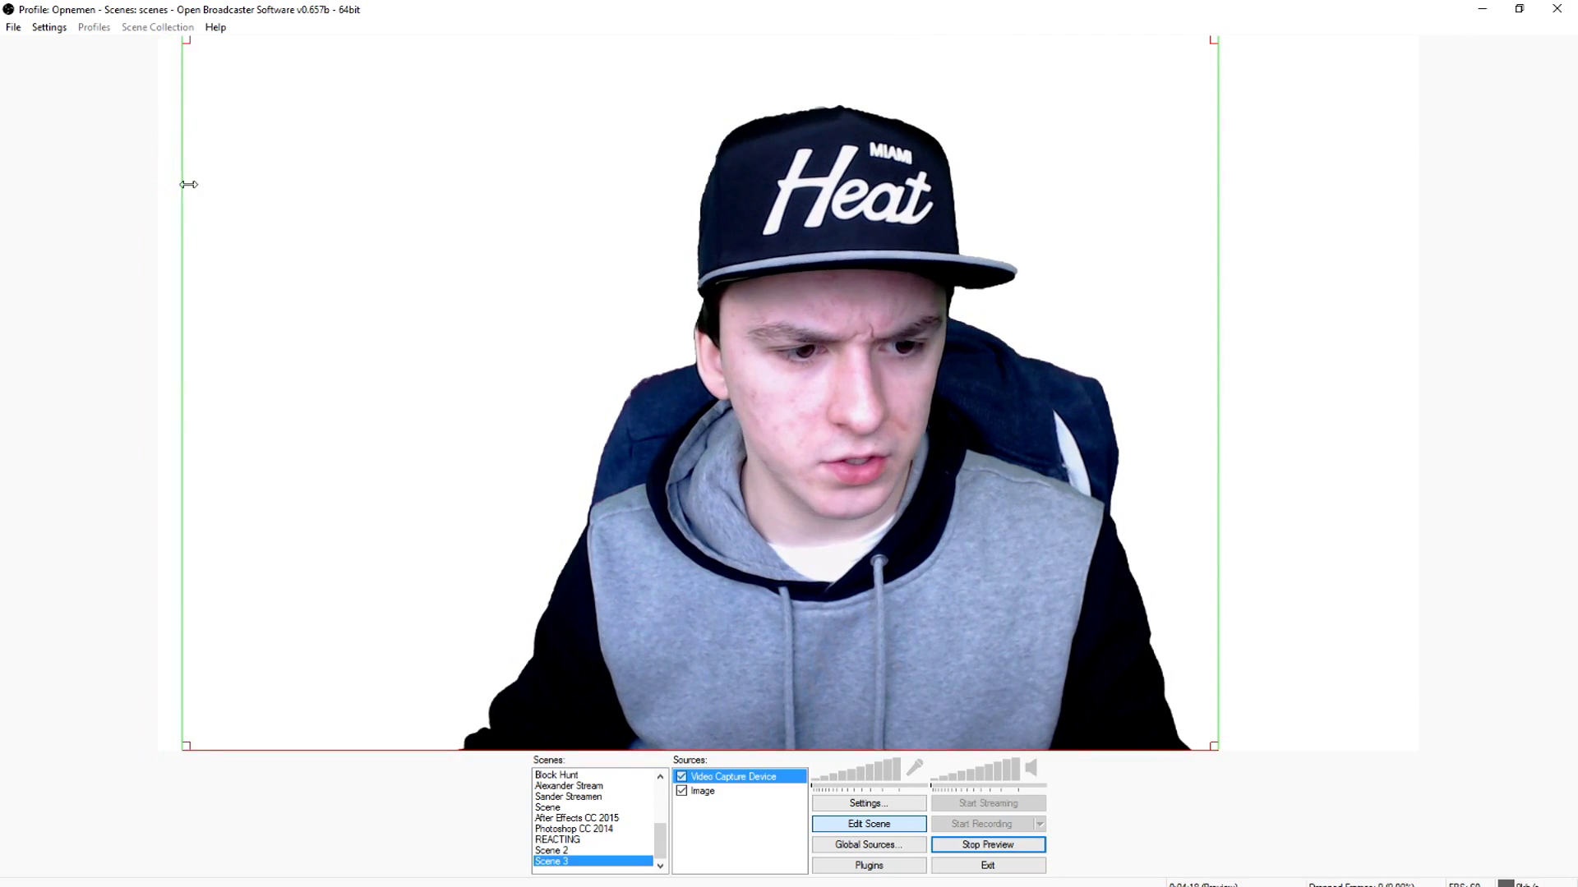
pyautogui.moveTo(287, 52); pyautogui.dragTo(412, 80)
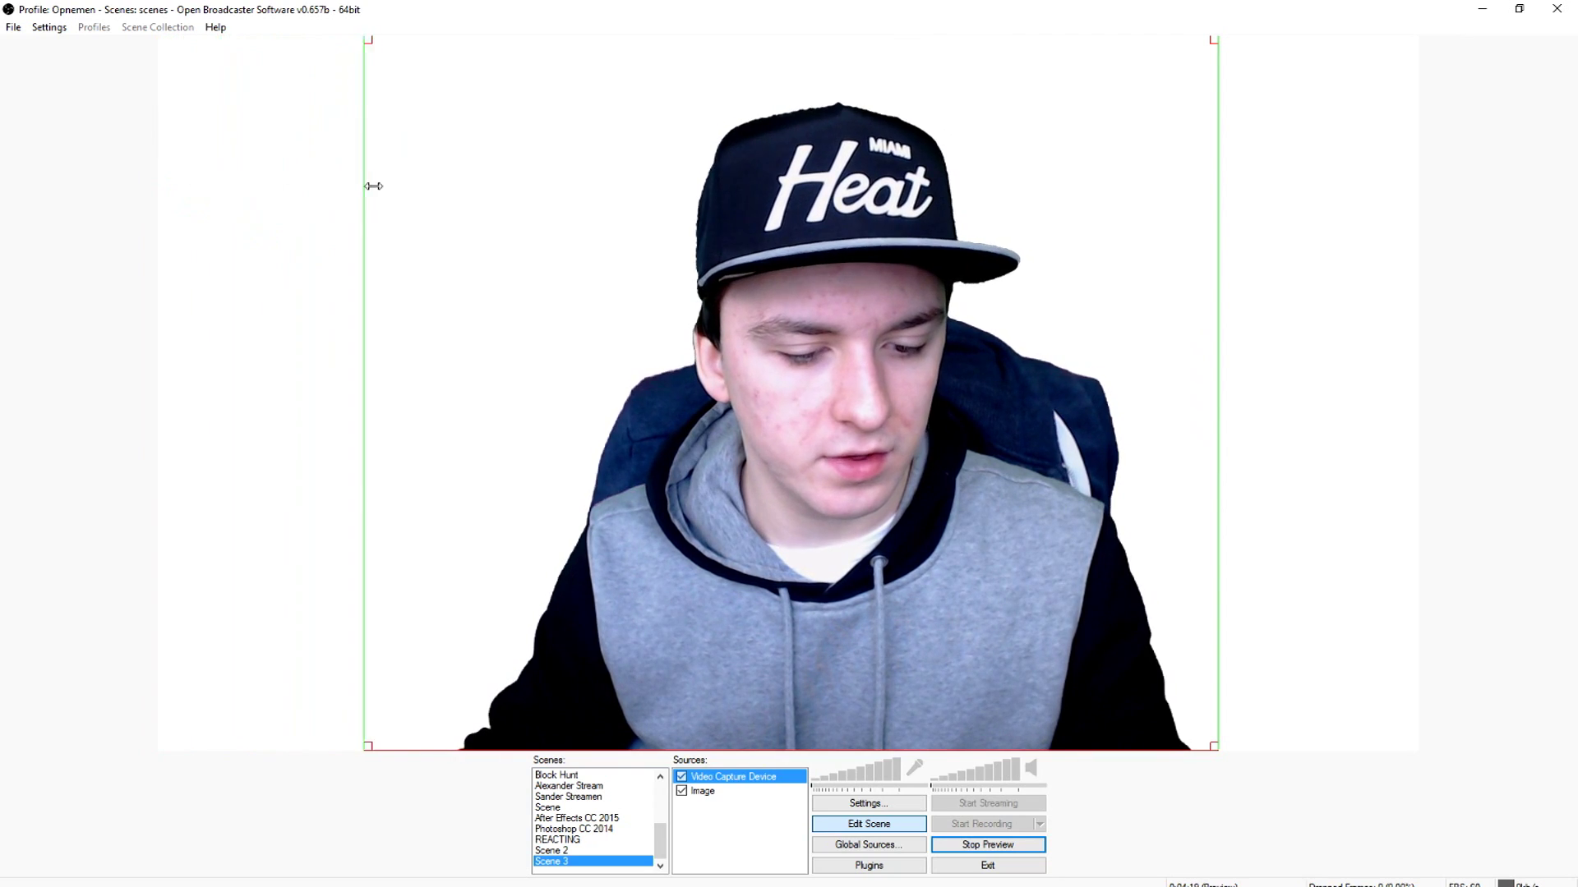
pyautogui.moveTo(373, 186); pyautogui.dragTo(428, 181)
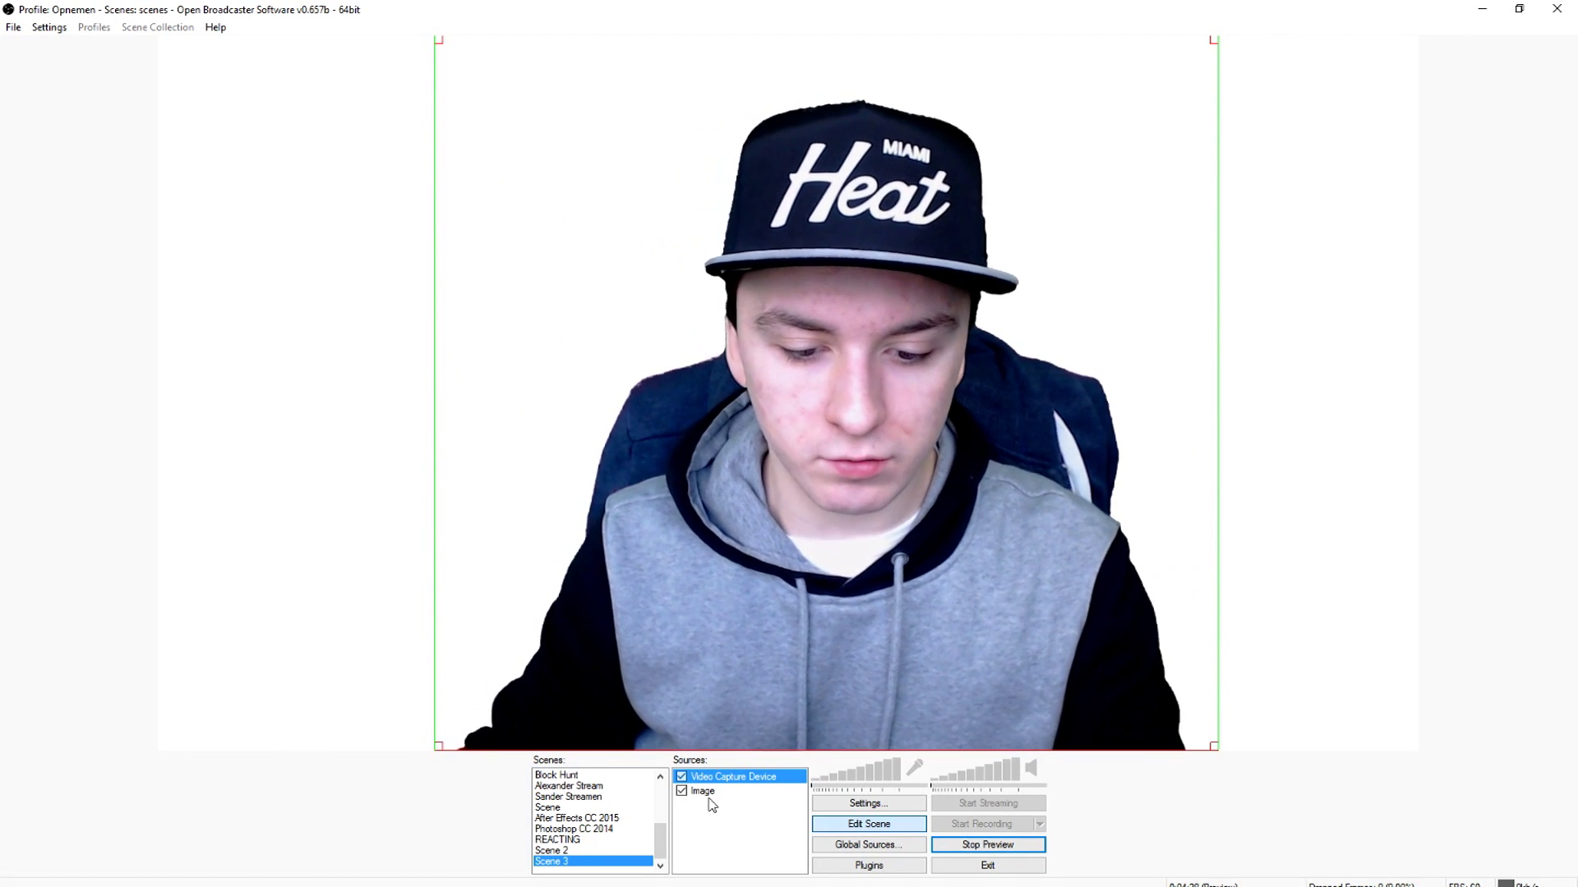
# Delete the Image source from Scene 3
pyautogui.click(715, 792)
pyautogui.press('Delete')
pyautogui.press('Return')
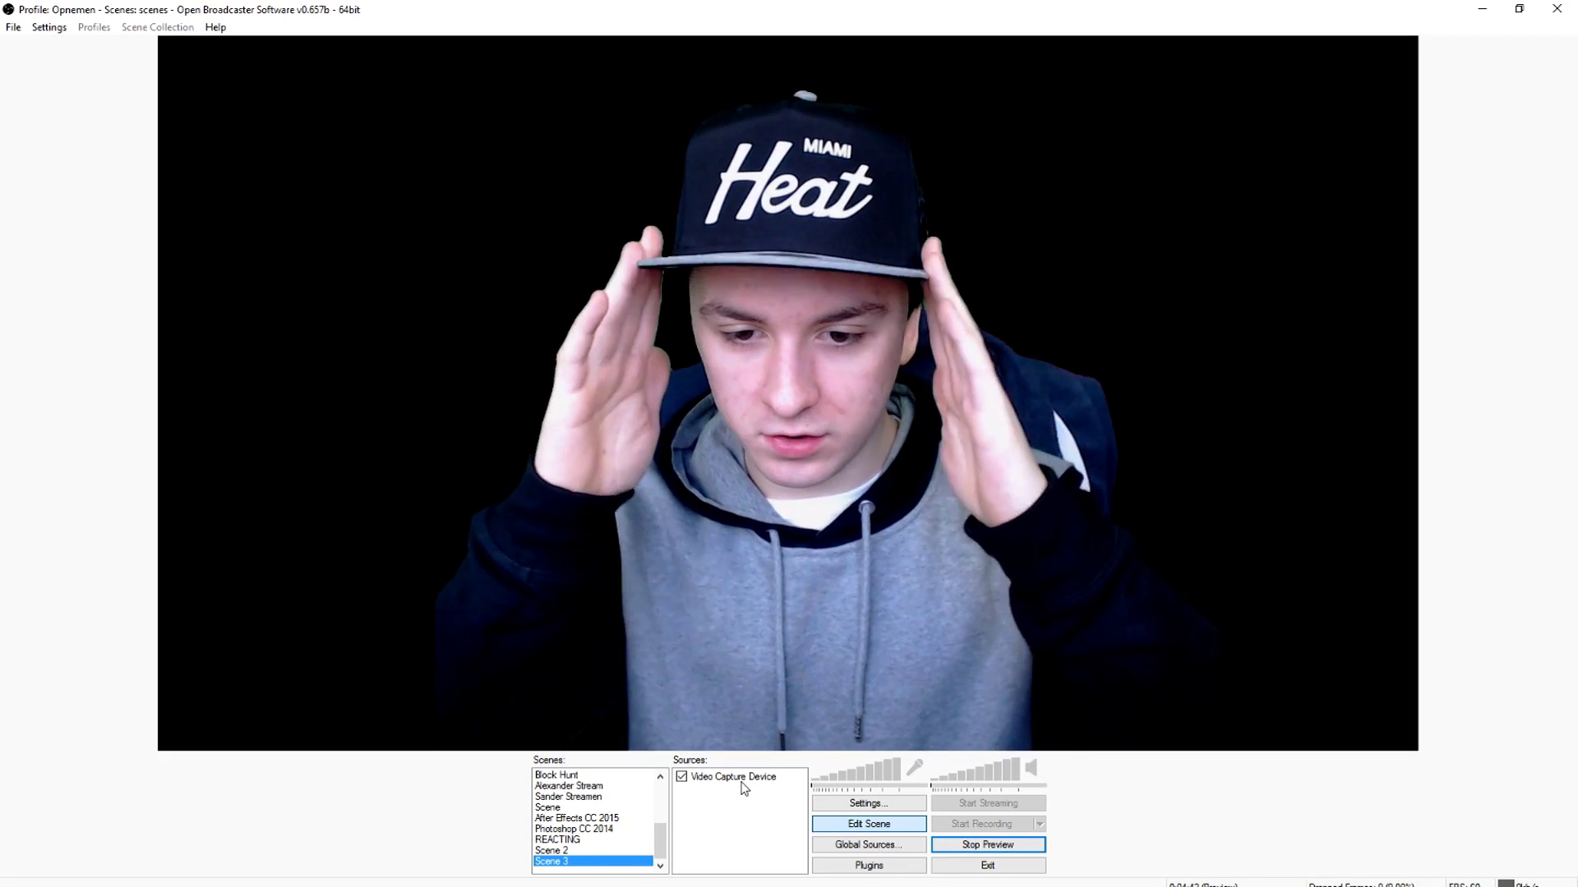
# Add a Monitor Capture source with default name and settings
pyautogui.rightClick(733, 808)
pyautogui.moveTo(760, 818)
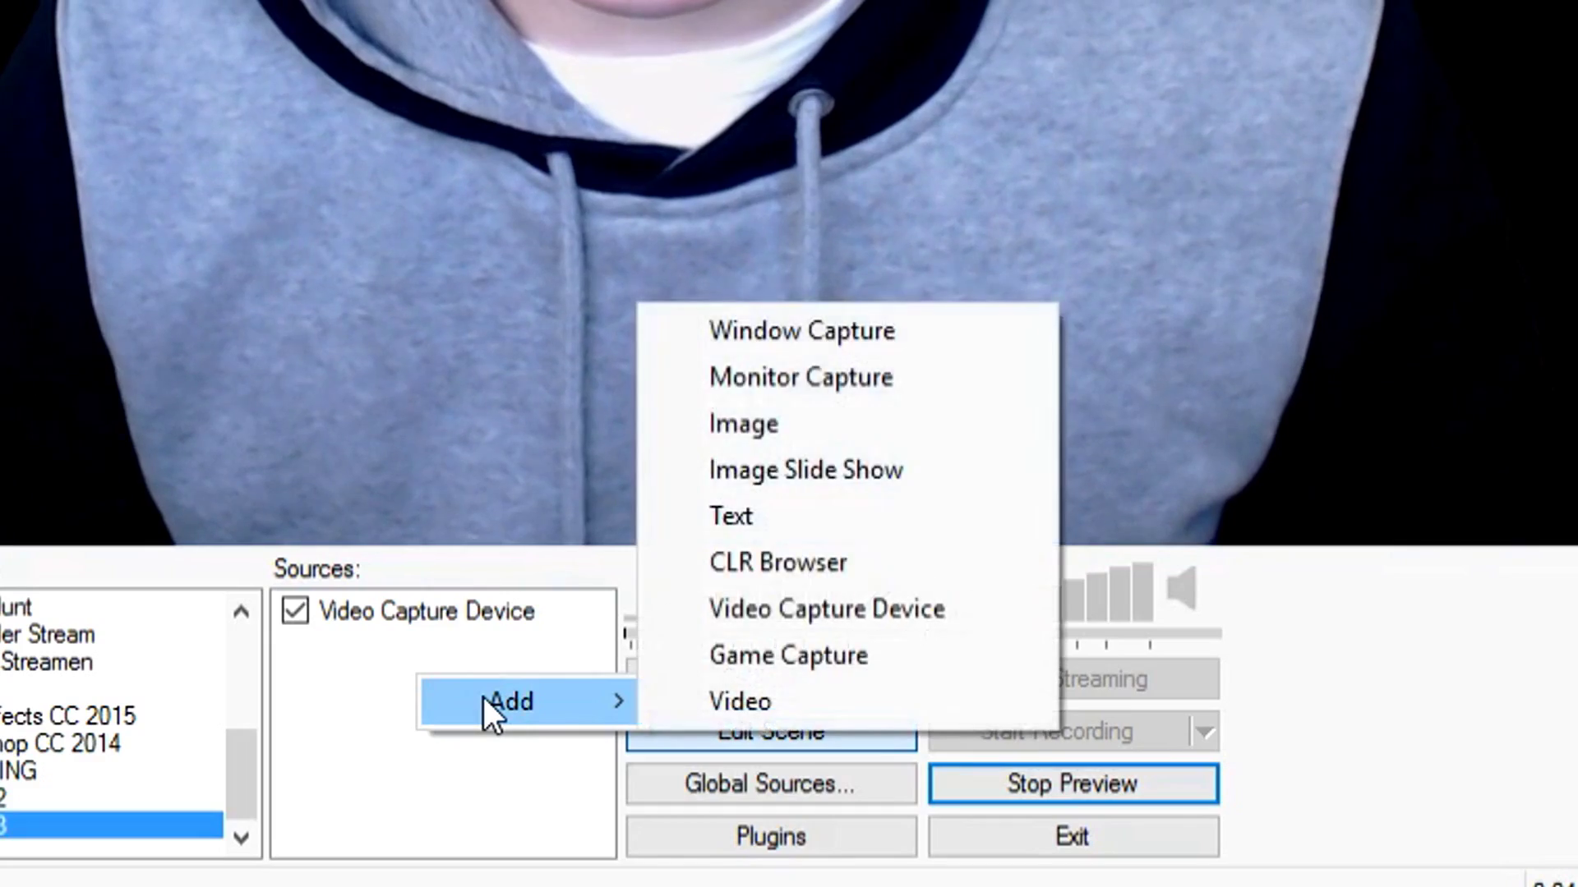
pyautogui.click(879, 683)
pyautogui.click(831, 475)
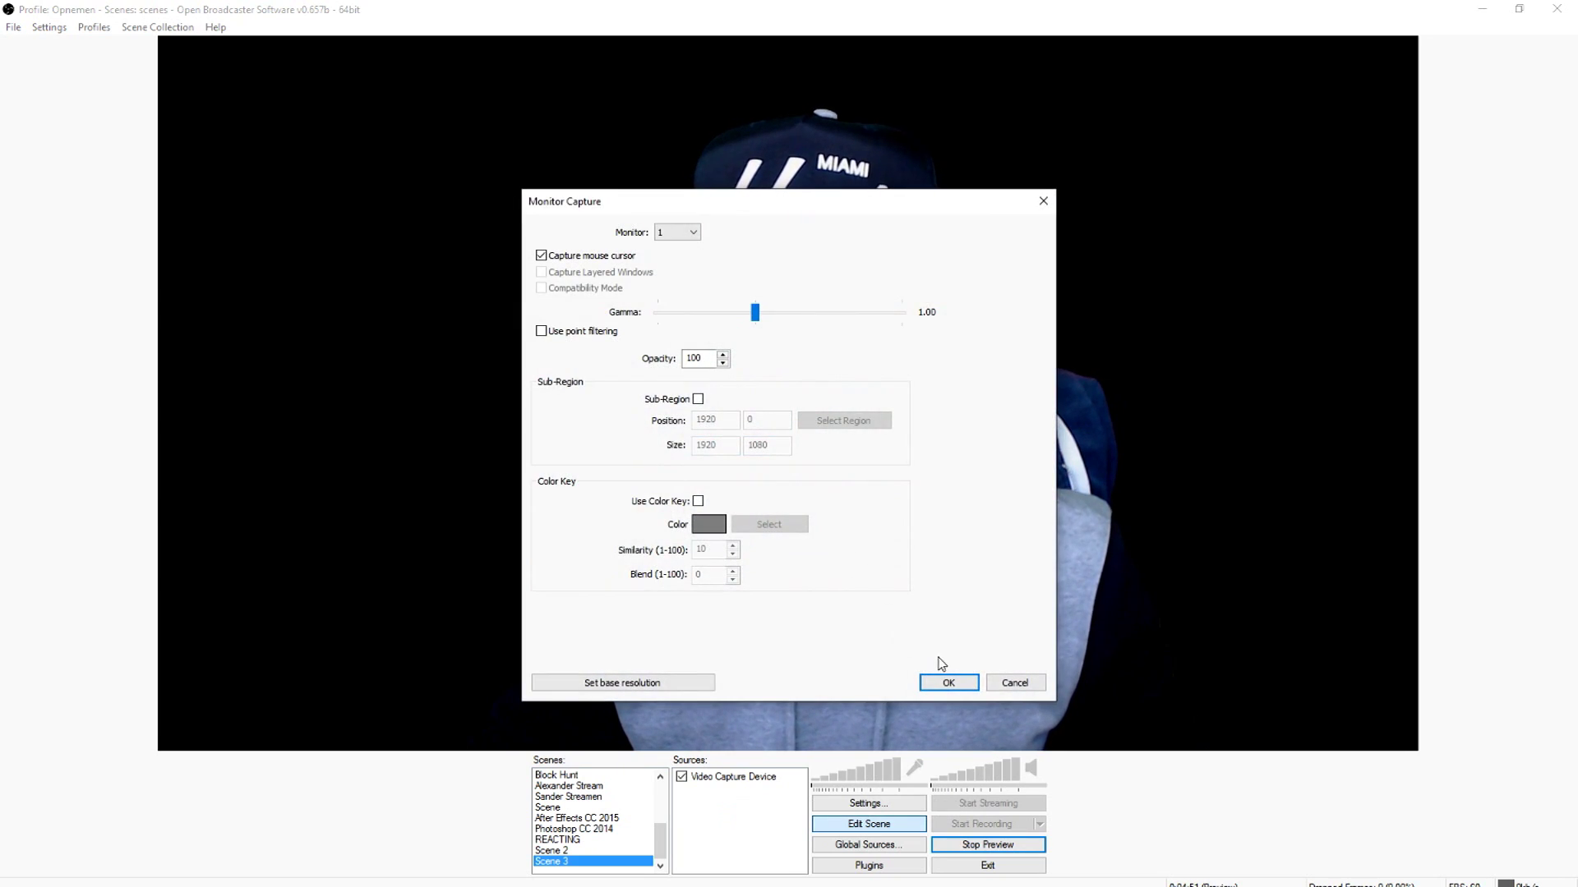
pyautogui.click(949, 683)
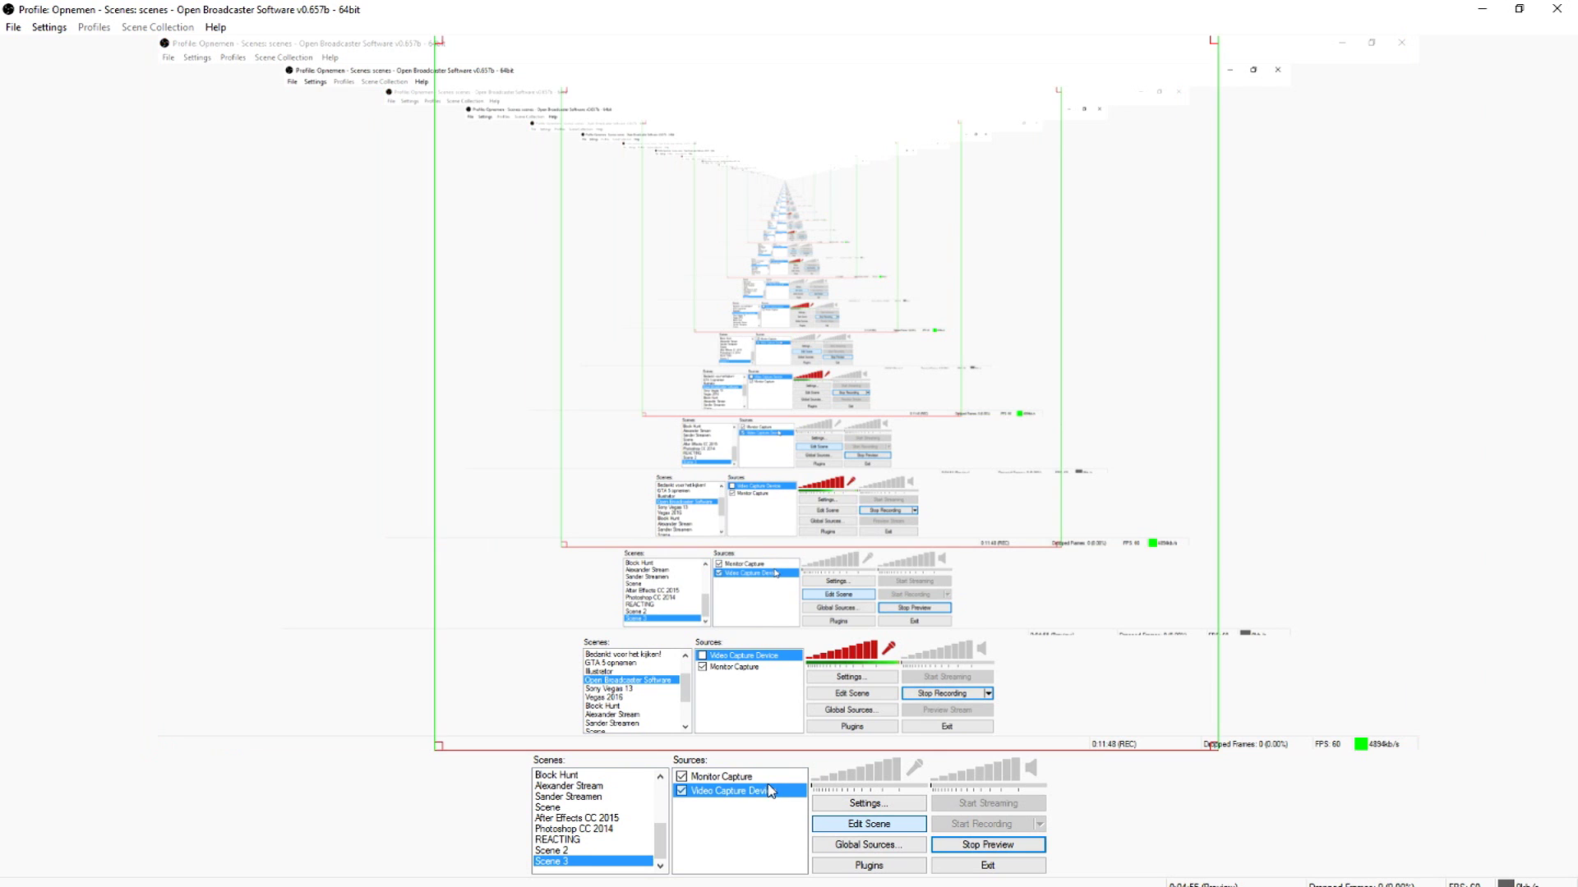
# Move the webcam above Monitor Capture, then resize and reposition it in the scene
pyautogui.moveTo(771, 791); pyautogui.dragTo(767, 778)
pyautogui.moveTo(1216, 45); pyautogui.dragTo(937, 288)
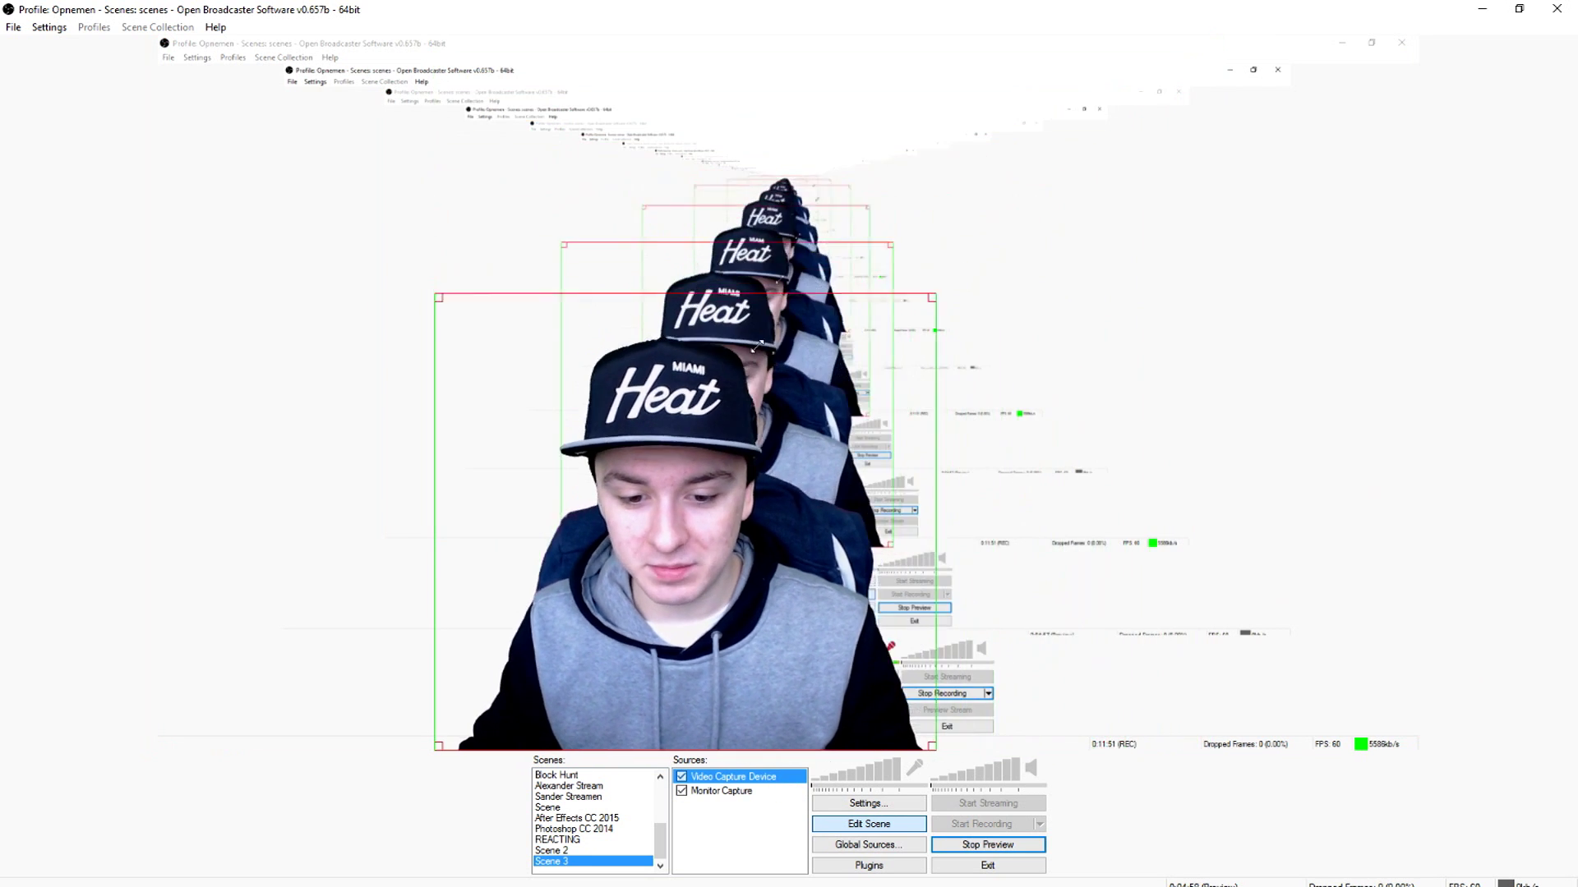
pyautogui.moveTo(608, 509); pyautogui.dragTo(1103, 546)
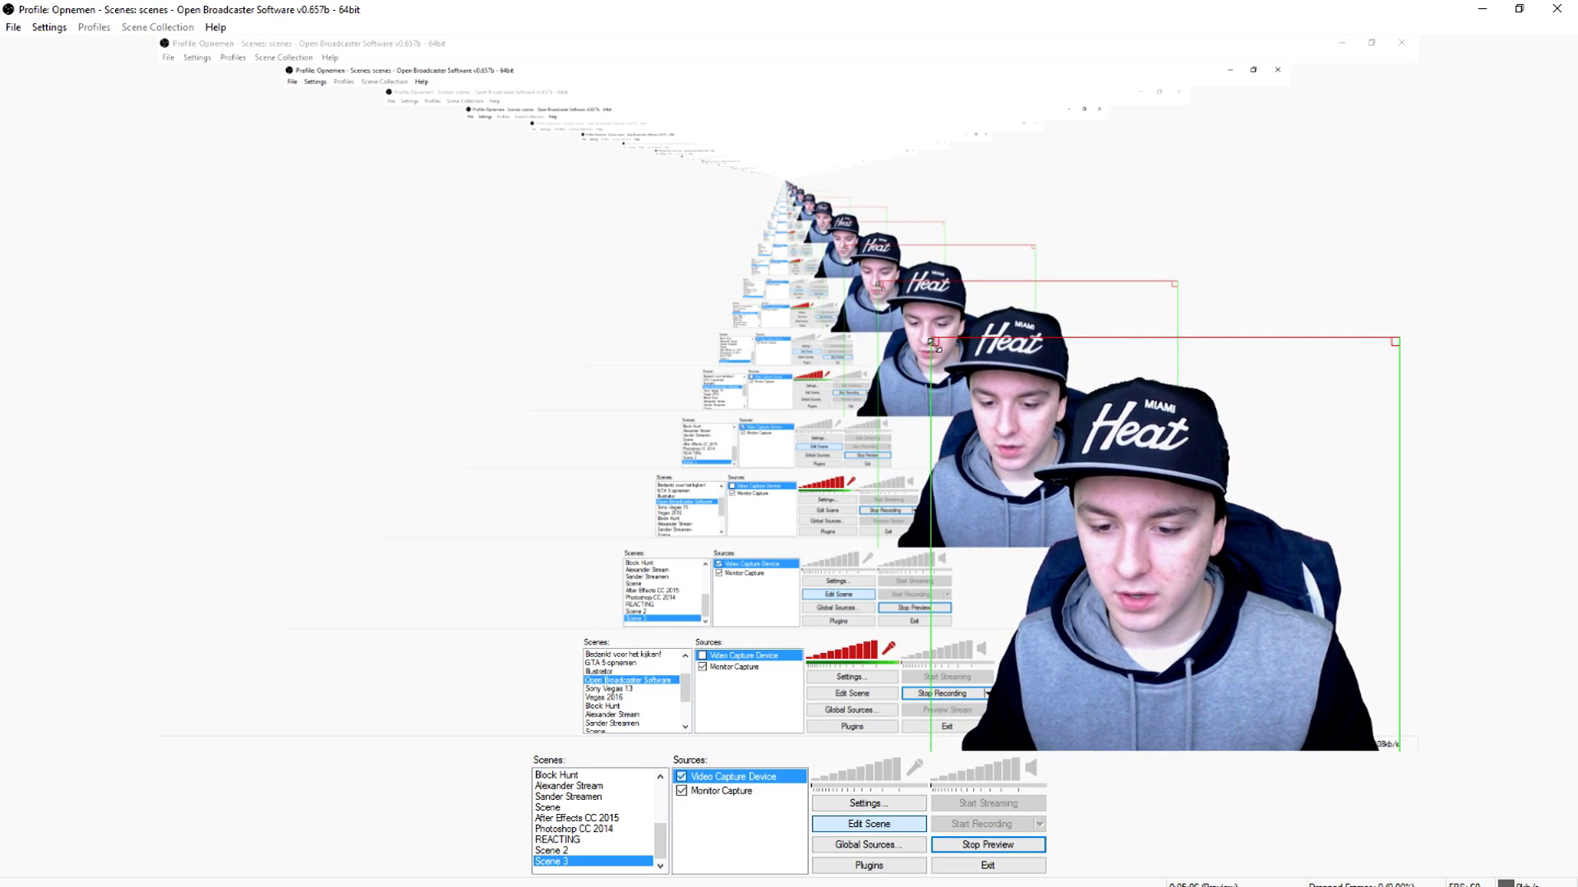
pyautogui.moveTo(931, 343); pyautogui.dragTo(580, 50)
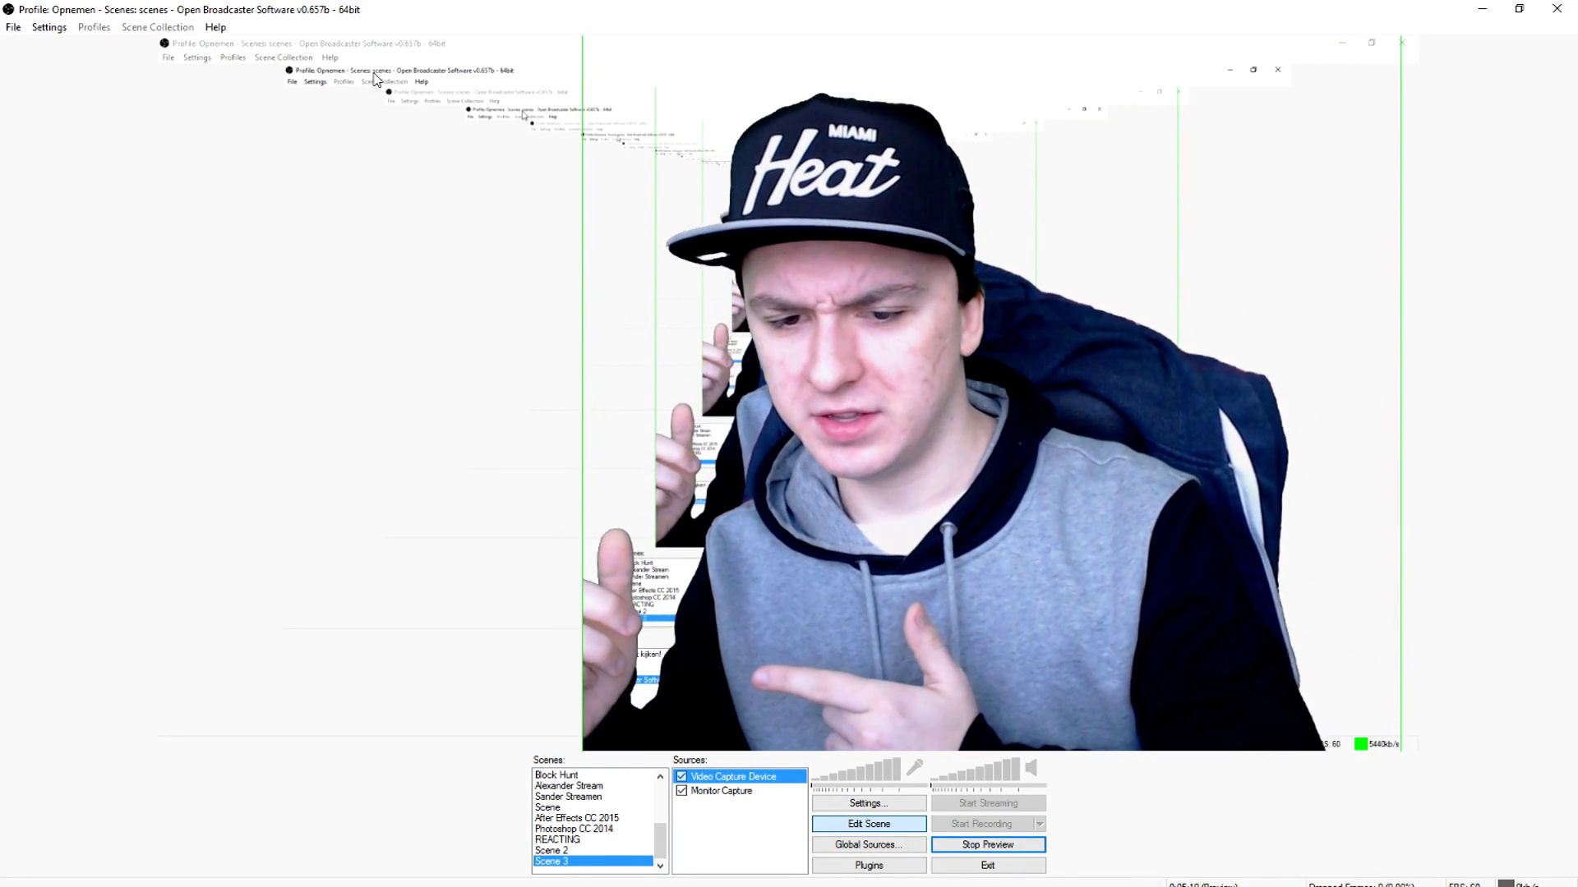
# Hide Monitor Capture, shift the webcam left and stretch it wider to the right
pyautogui.click(681, 791)
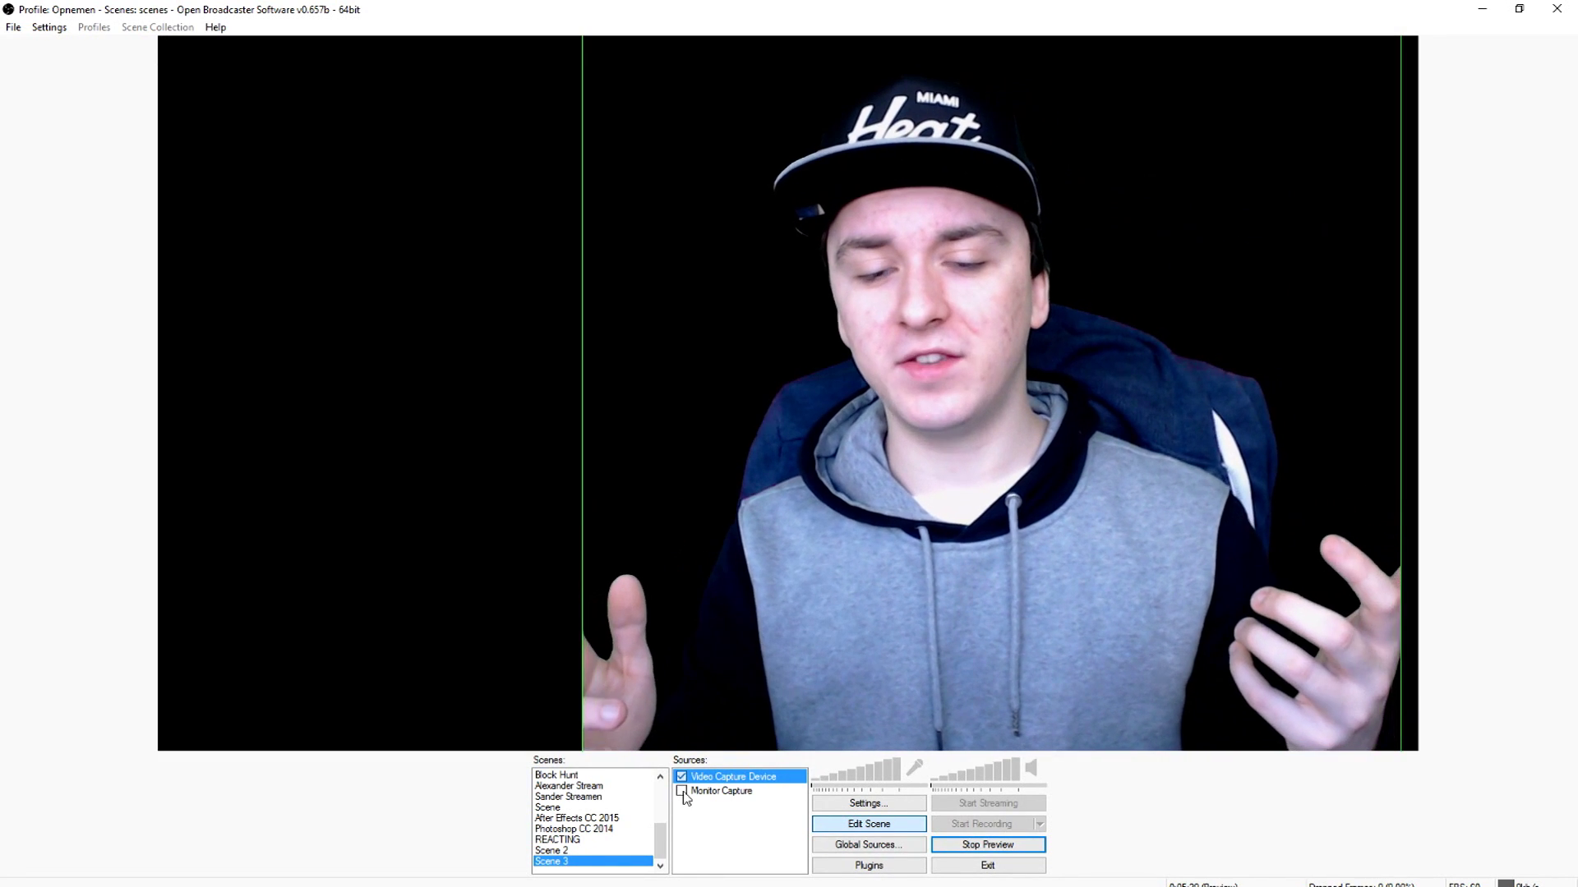
pyautogui.moveTo(946, 225); pyautogui.dragTo(786, 223)
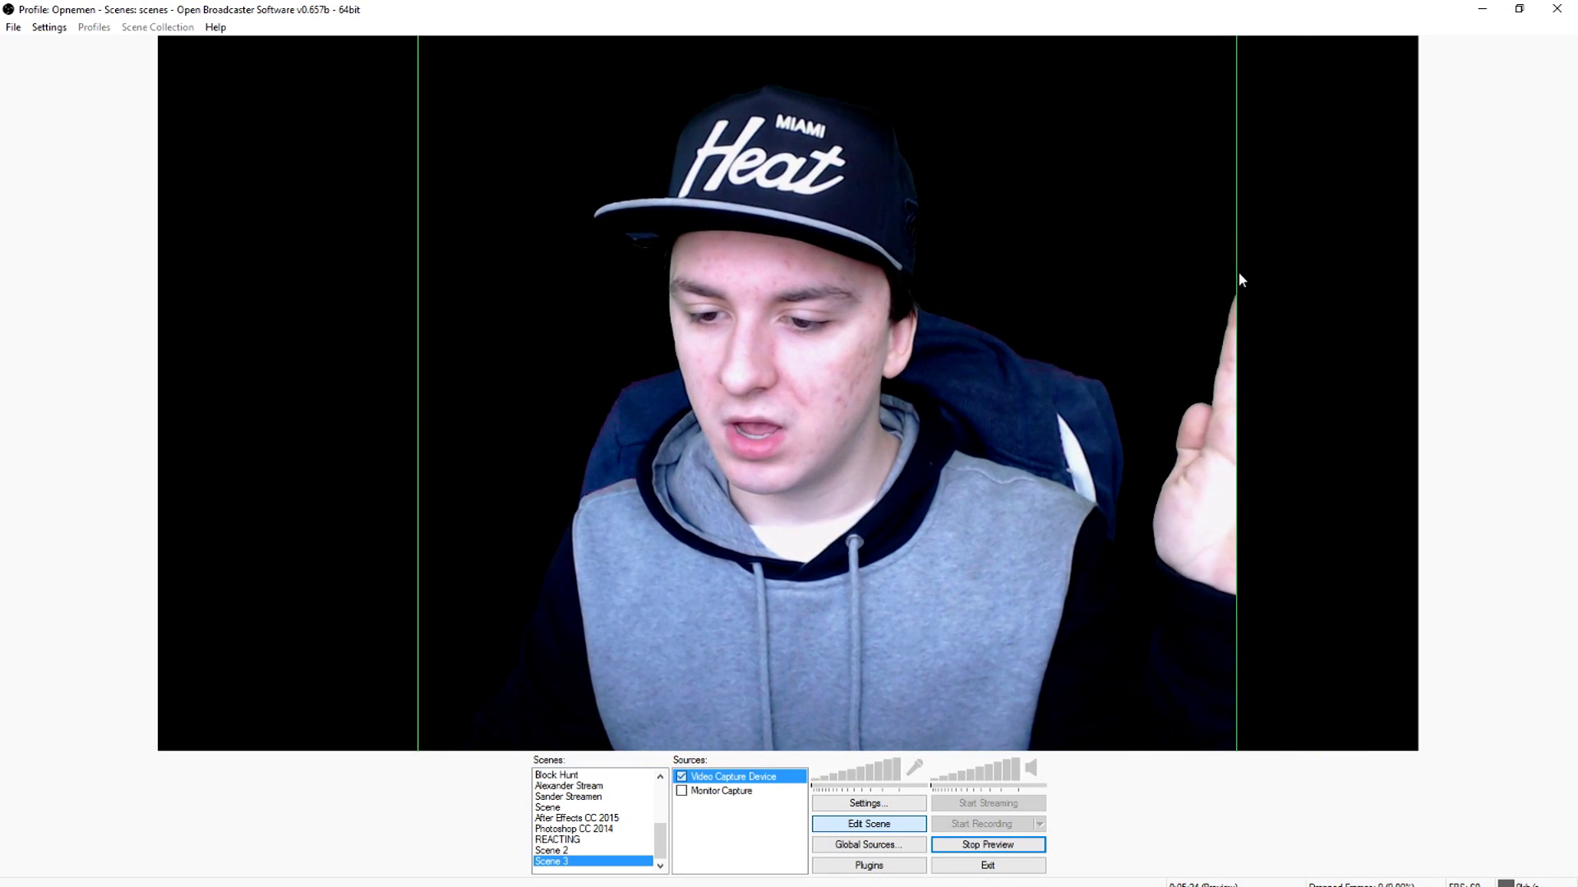
pyautogui.moveTo(1239, 273); pyautogui.dragTo(1441, 276)
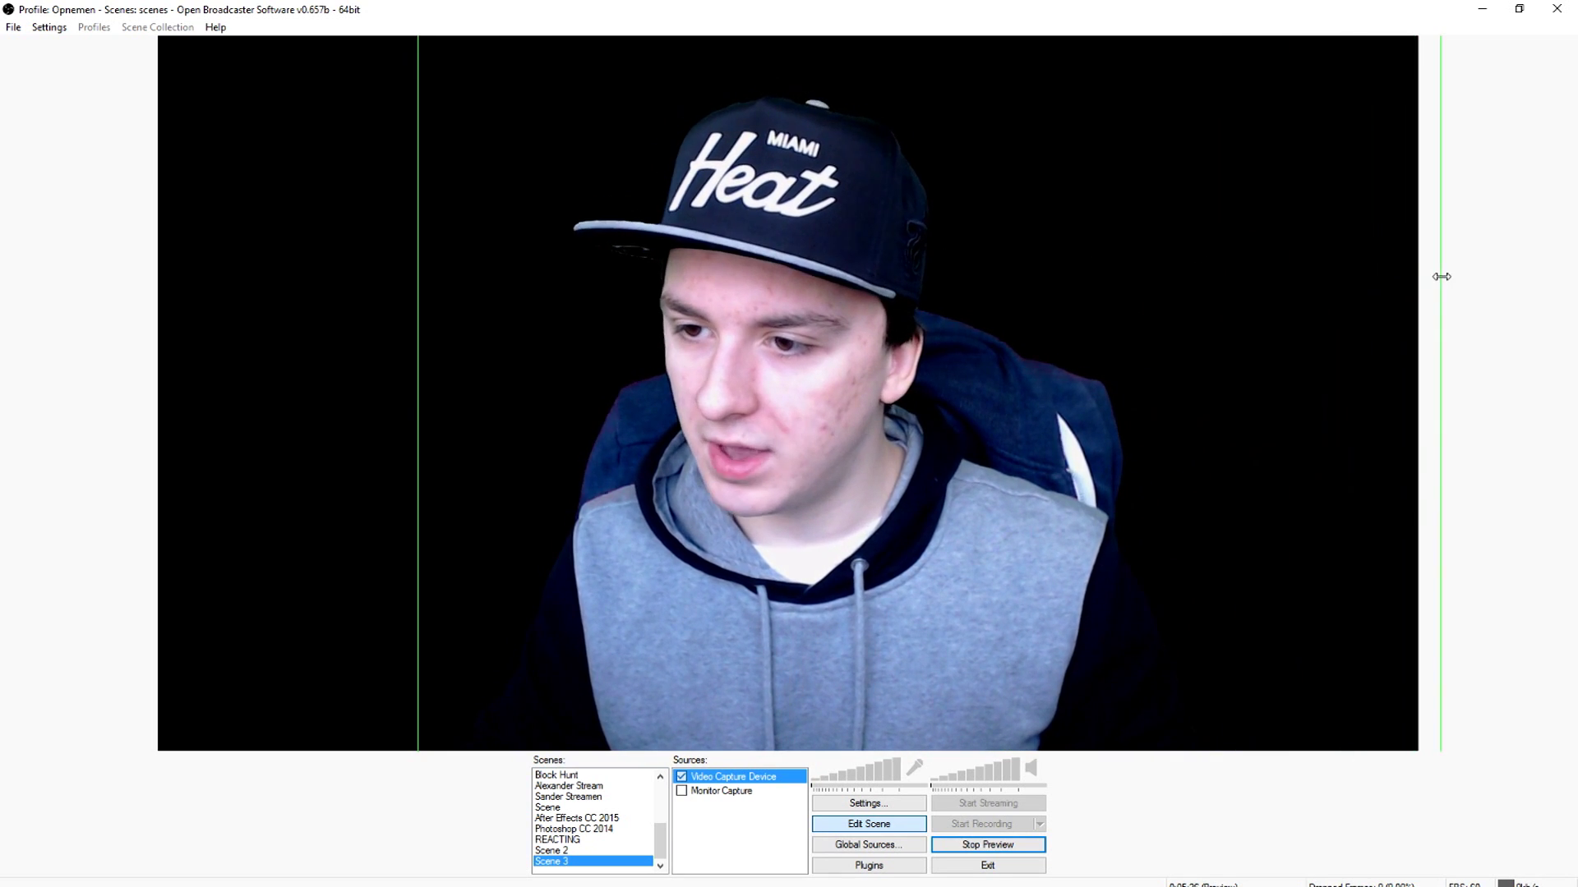